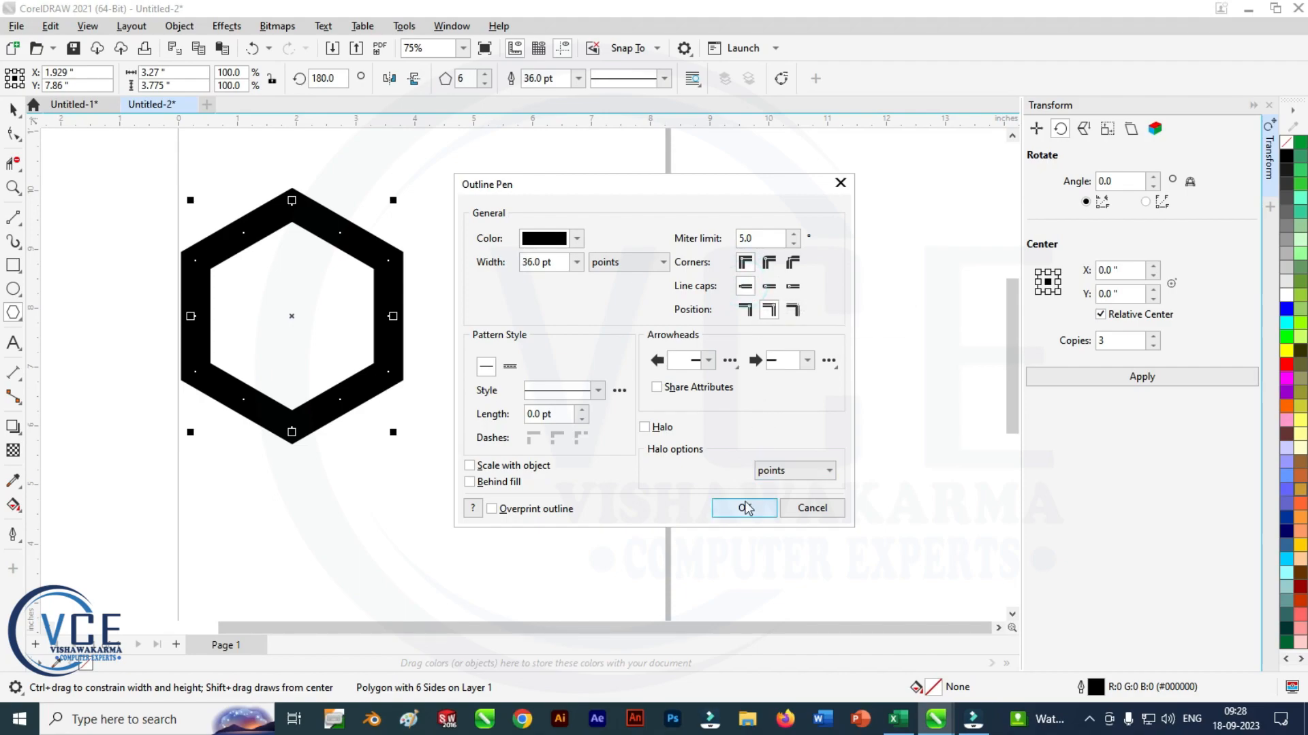
# - Apply the 36 pt outline settings to the hexagon and deselect it
pyautogui.click(745, 510)
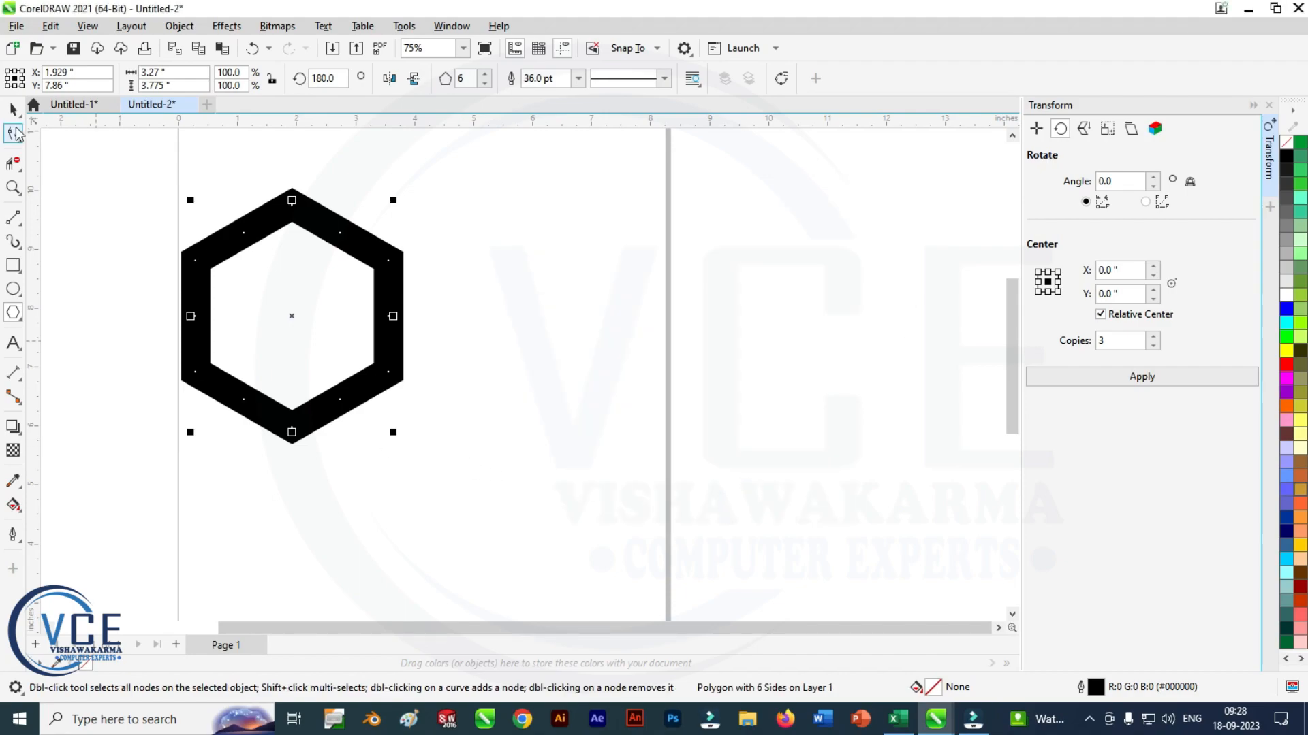
pyautogui.click(73, 233)
pyautogui.scroll(1, 250, 264)
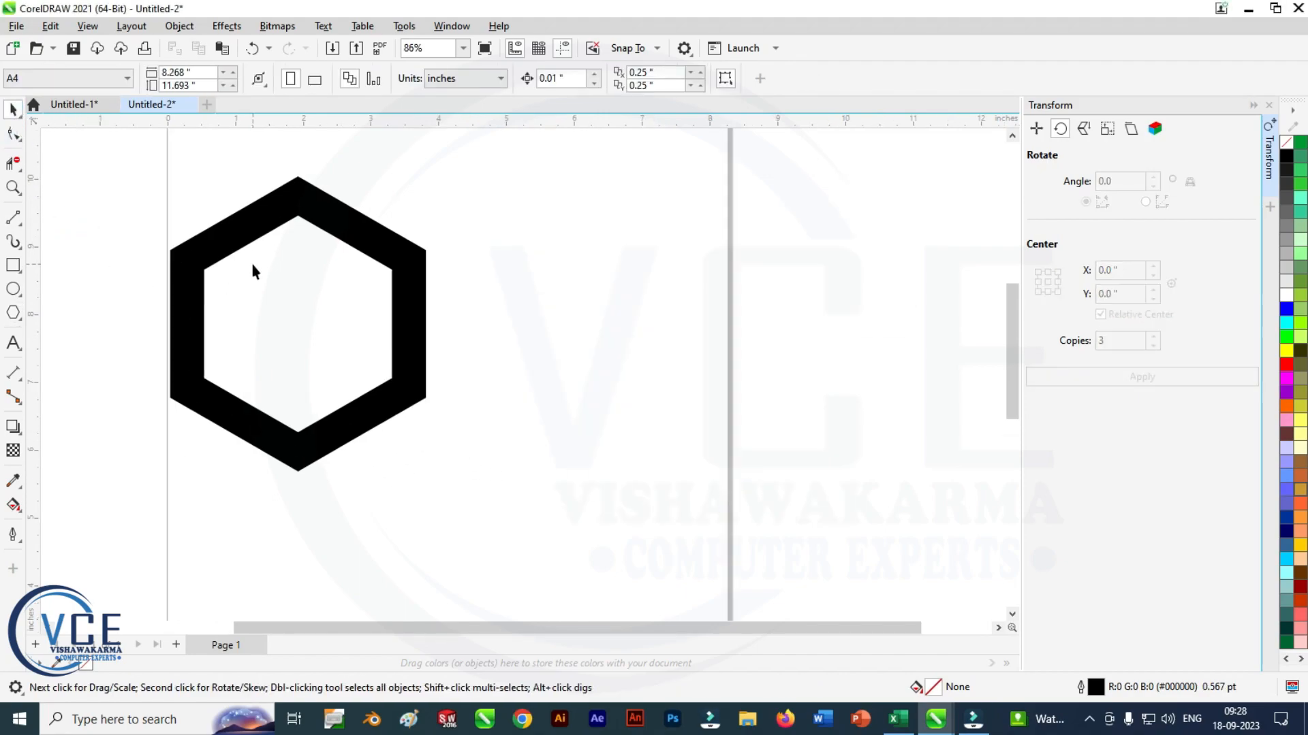
# - Try filling the thick-outlined hexagon with cyan, and undo the fill
pyautogui.click(340, 228)
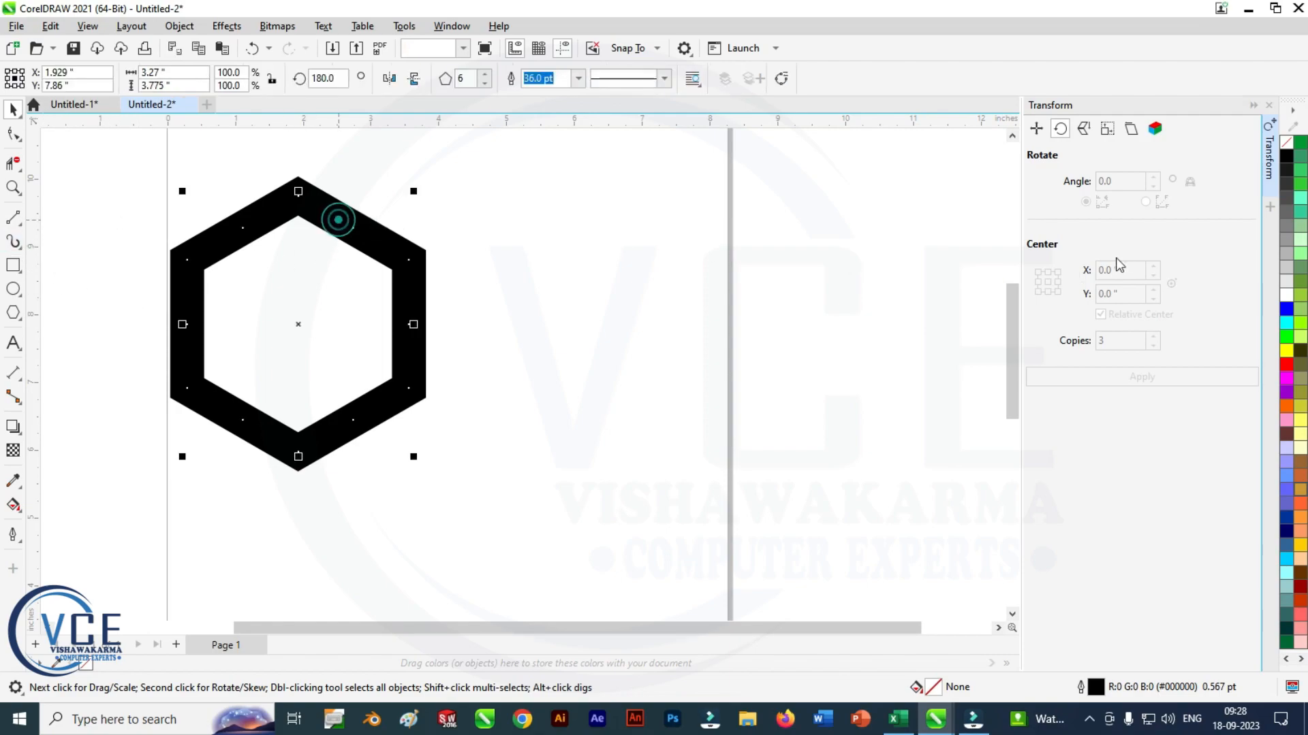
pyautogui.click(1287, 323)
pyautogui.hotkey('ctrl', 'z')
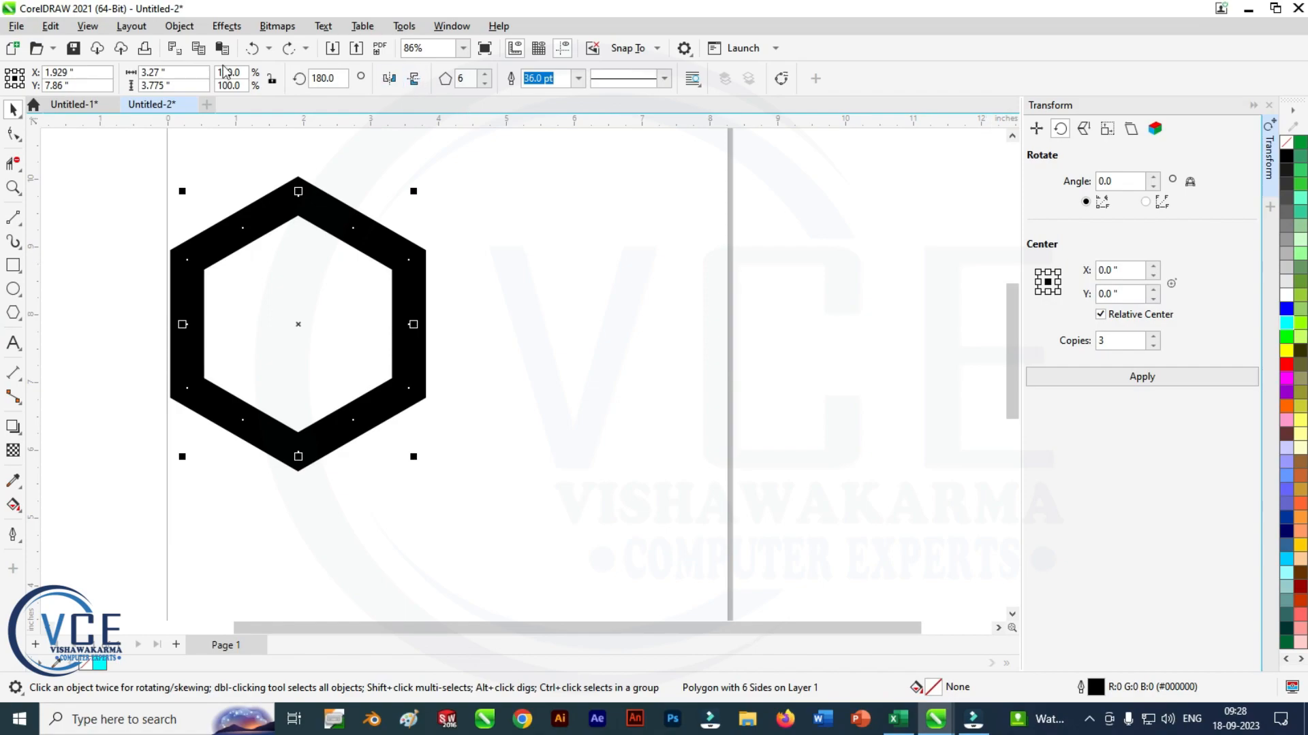
# - Convert the hexagon's outline to an object and color it with a cyan fill and a black outline
pyautogui.click(180, 26)
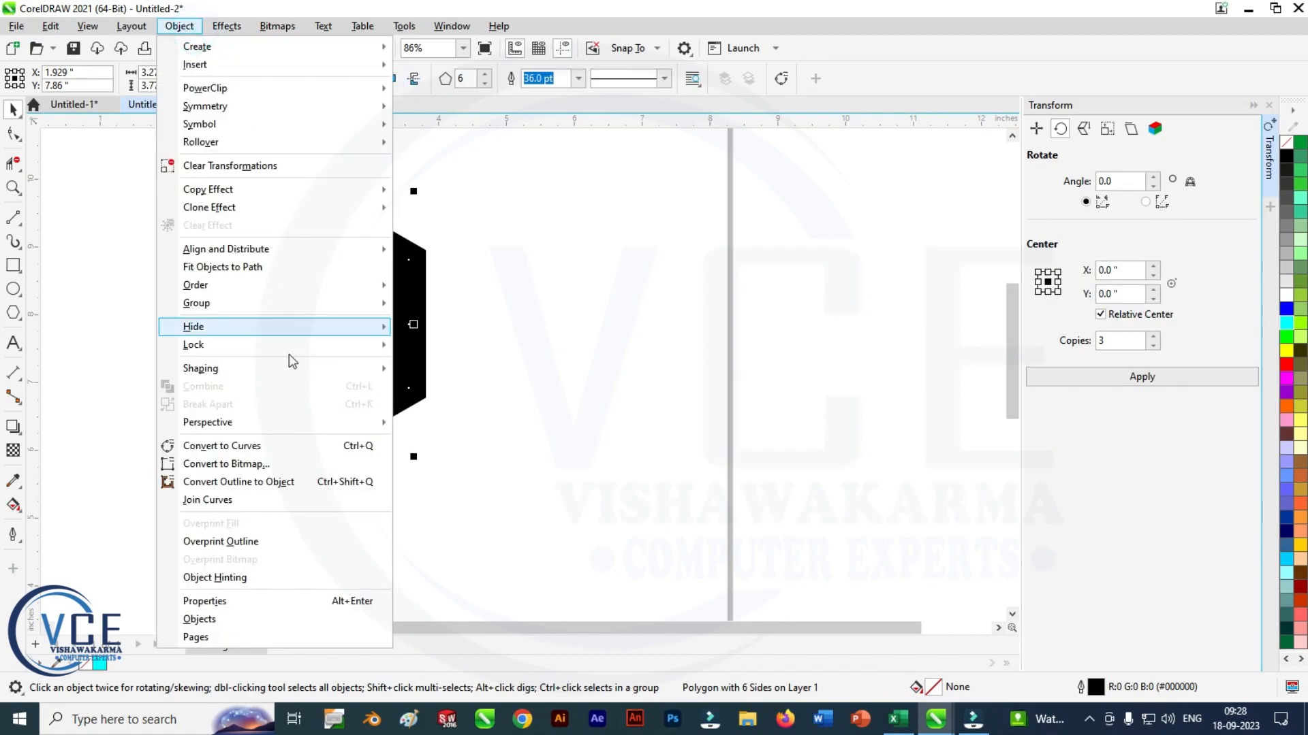
pyautogui.click(272, 483)
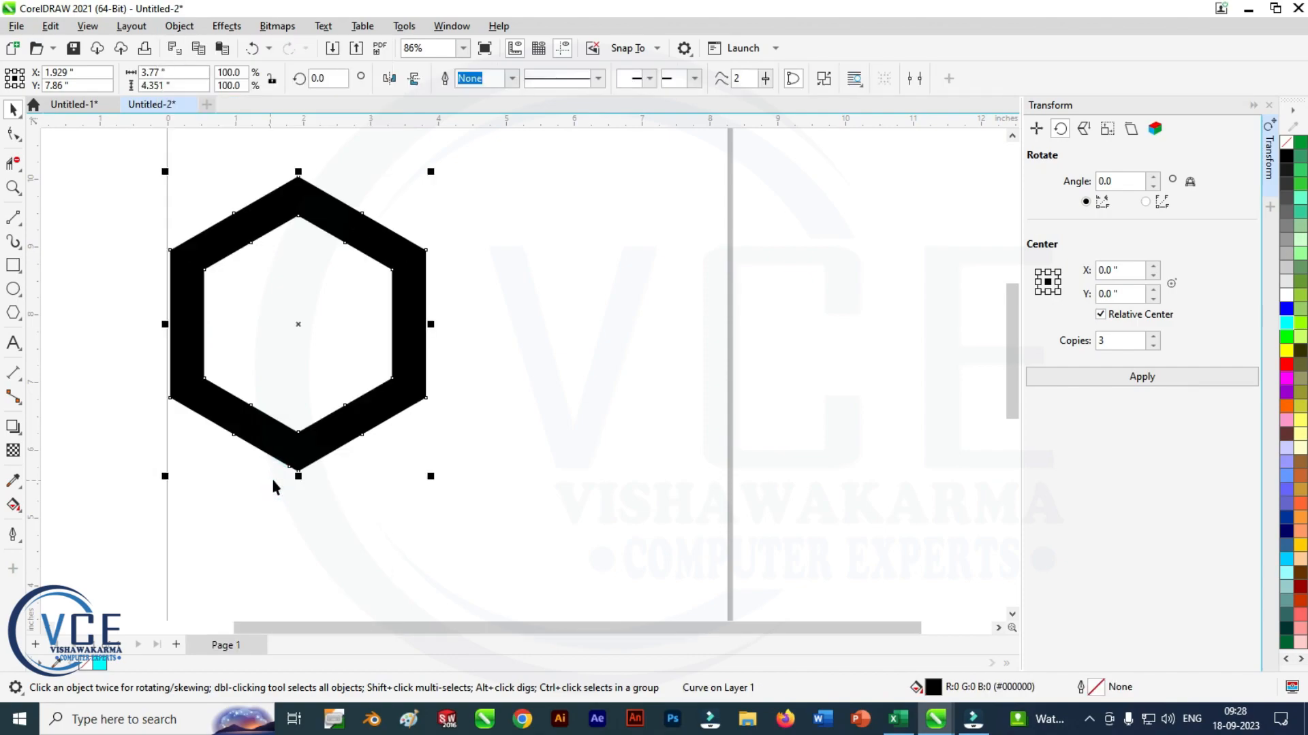
pyautogui.click(1287, 323)
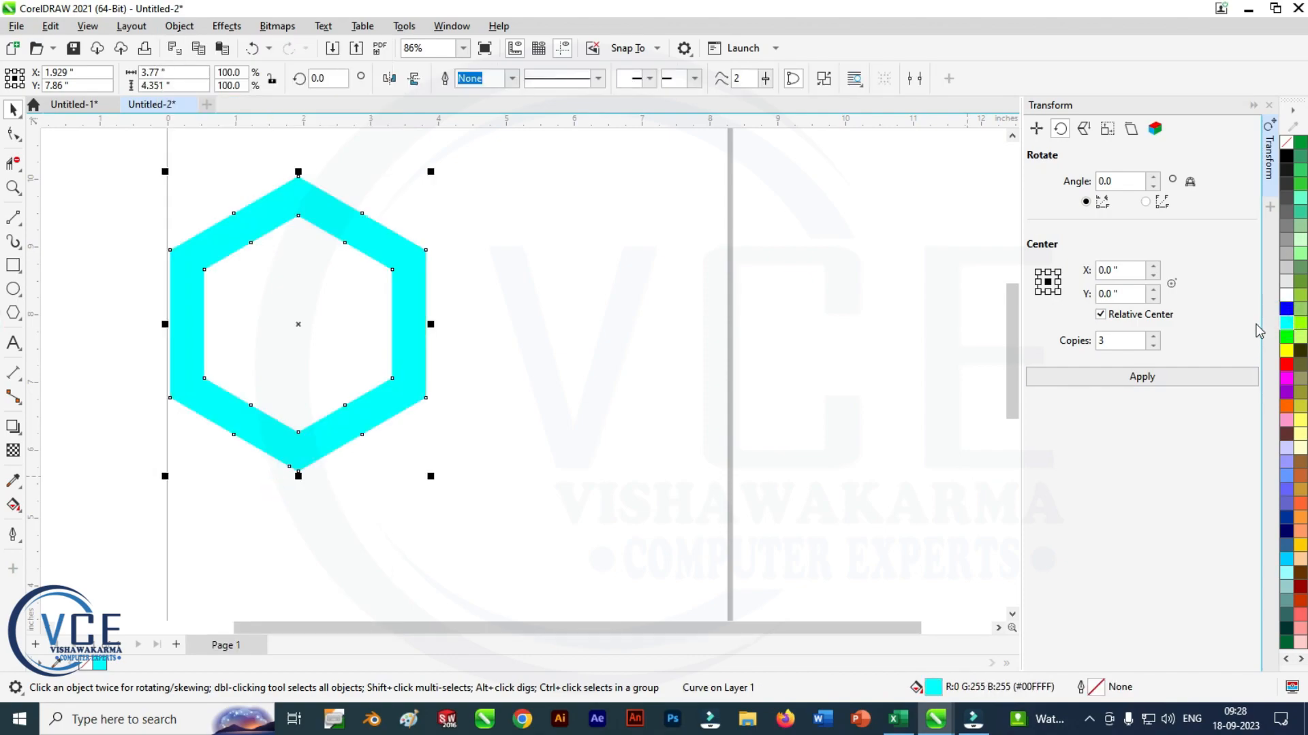
pyautogui.rightClick(1286, 162)
pyautogui.click(1219, 170)
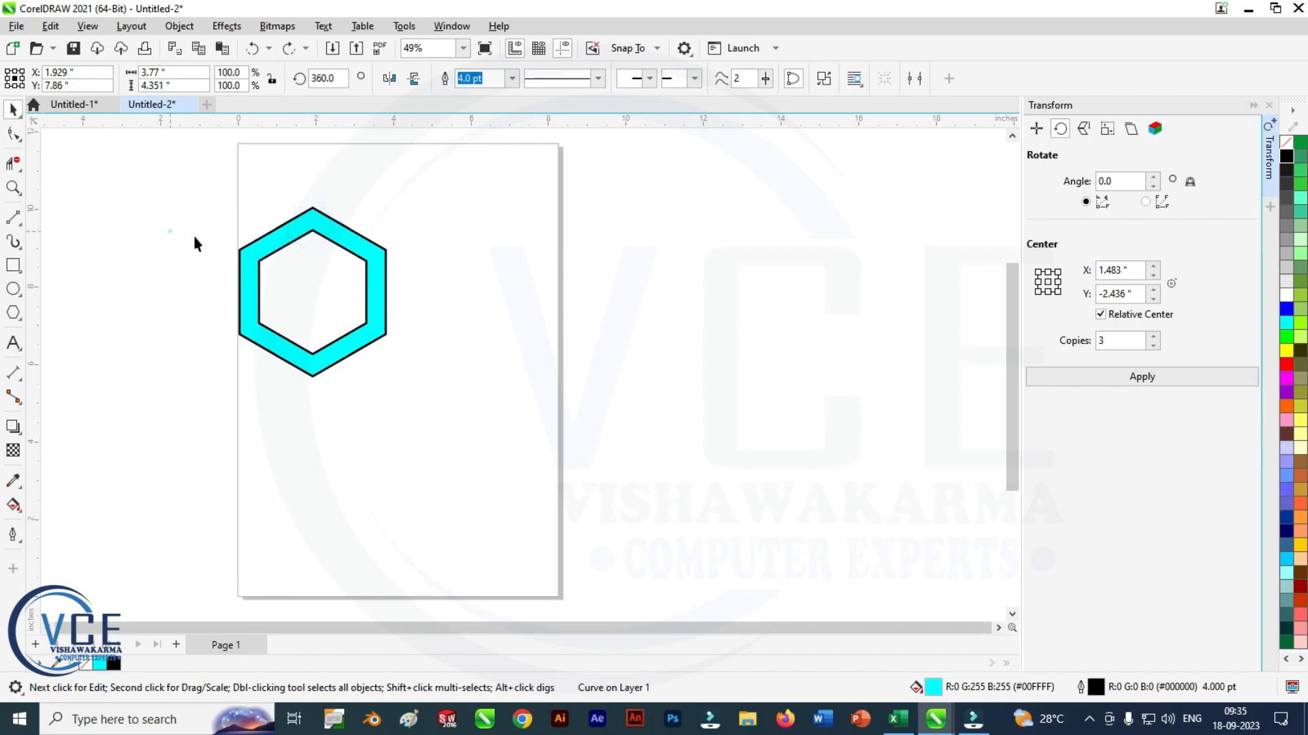
# - Try moving the hexagon ring horizontally from one inner corner node to the opposite inner corner, and undo the move
pyautogui.click(169, 228)
pyautogui.click(261, 264)
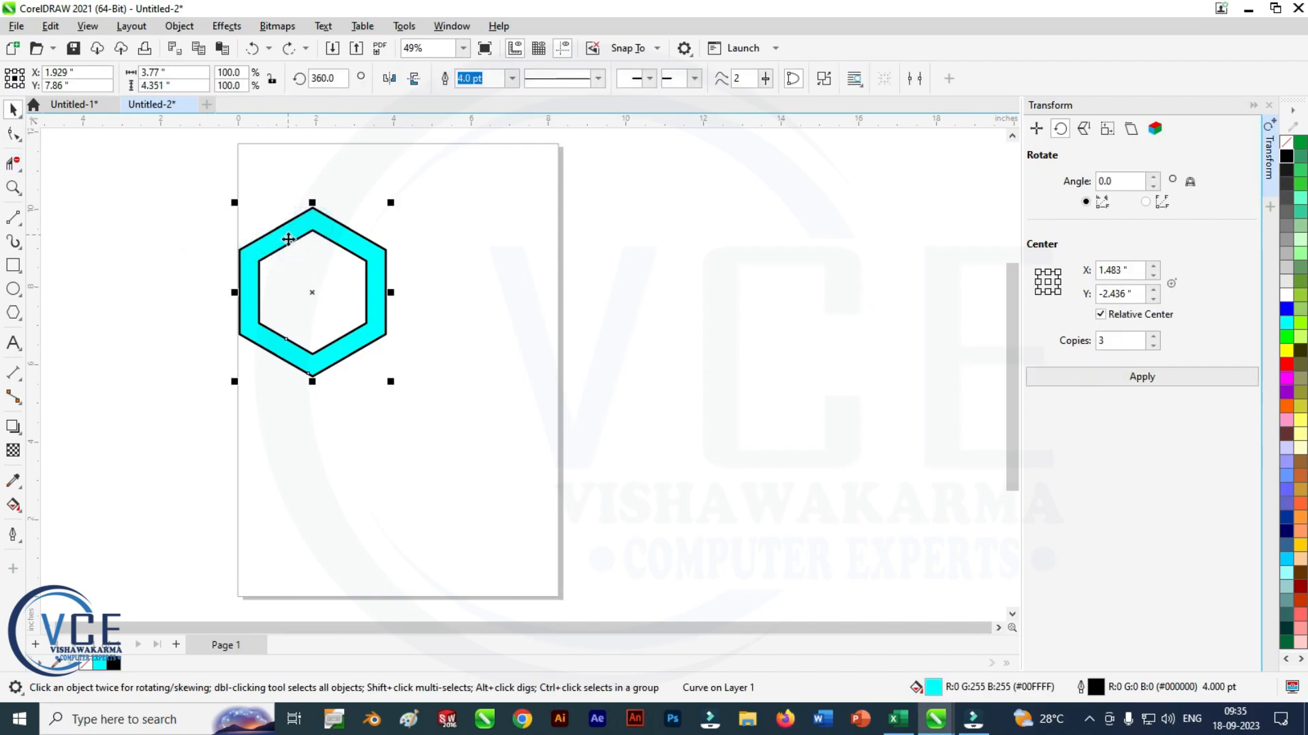
pyautogui.moveTo(258, 261); pyautogui.dragTo(365, 262)
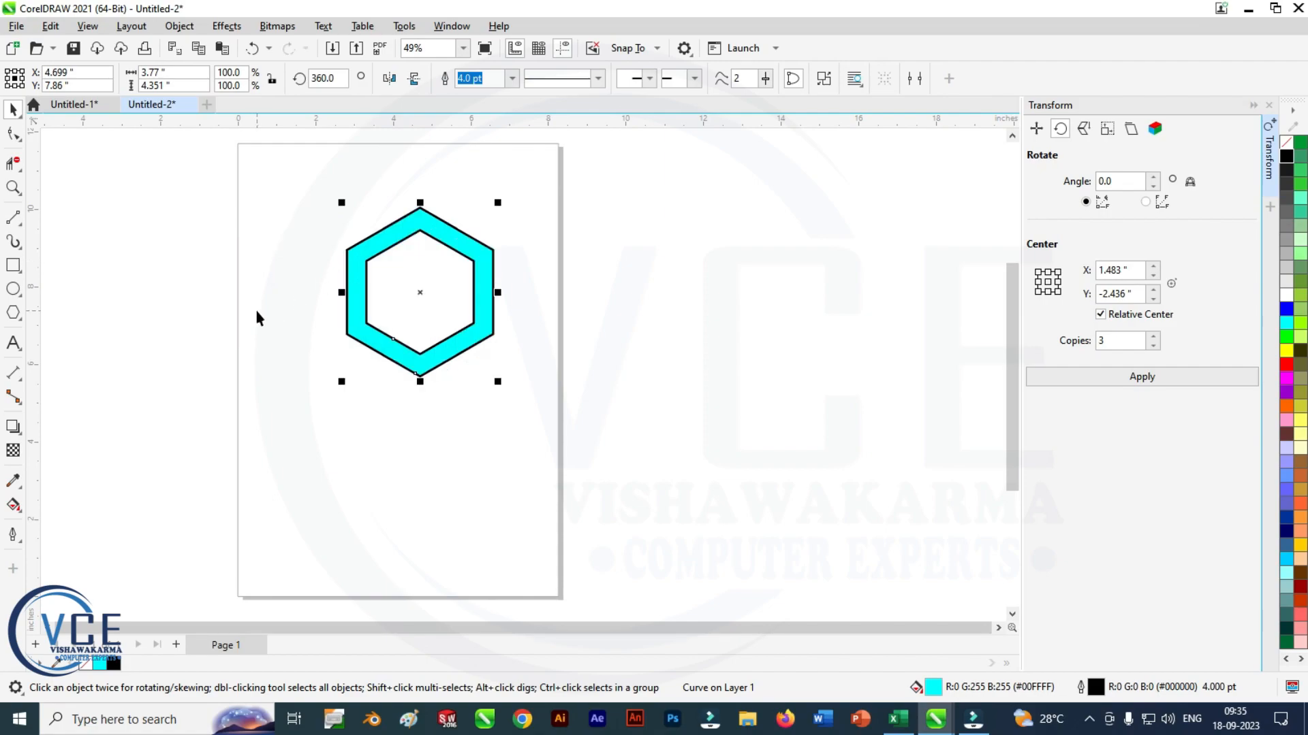
pyautogui.hotkey('ctrl', 'z')
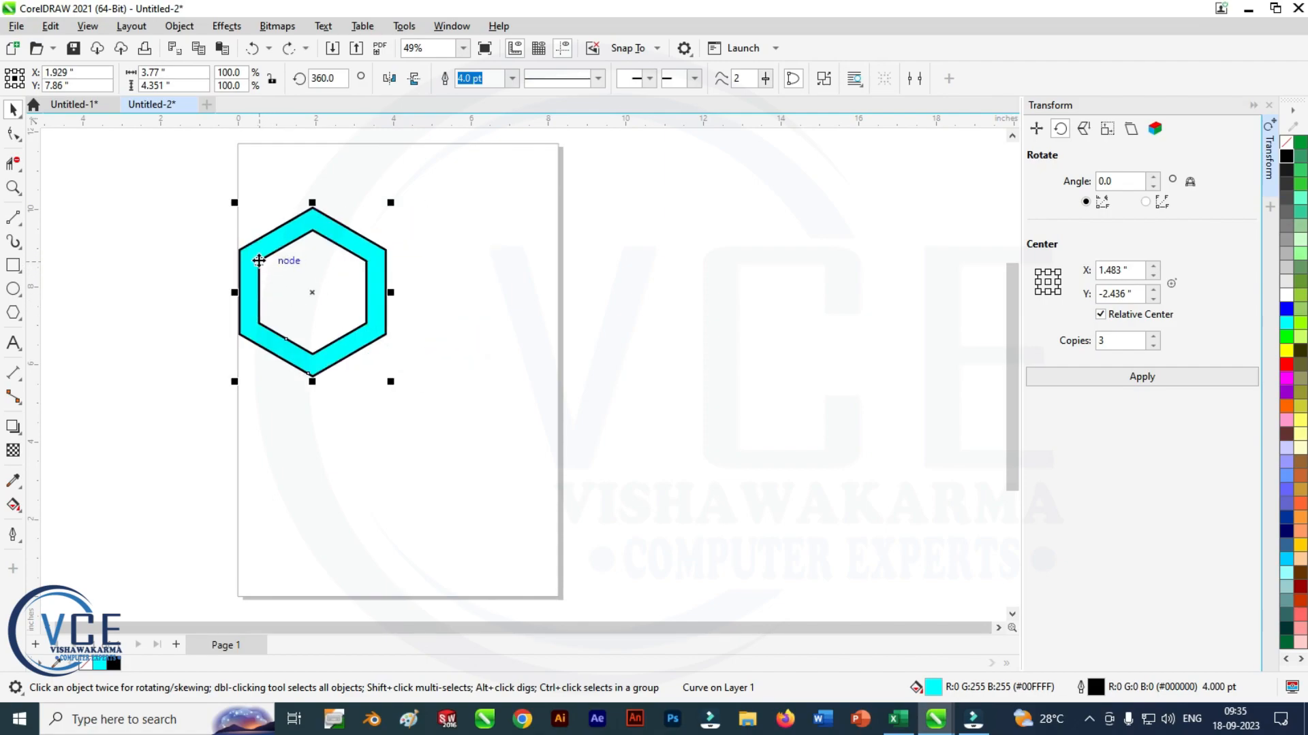
# - Place five copies of the hexagon ring around a common center, snapping at inner nodes, to form a flower of six overlapping rings
pyautogui.moveTo(259, 261); pyautogui.dragTo(475, 451)
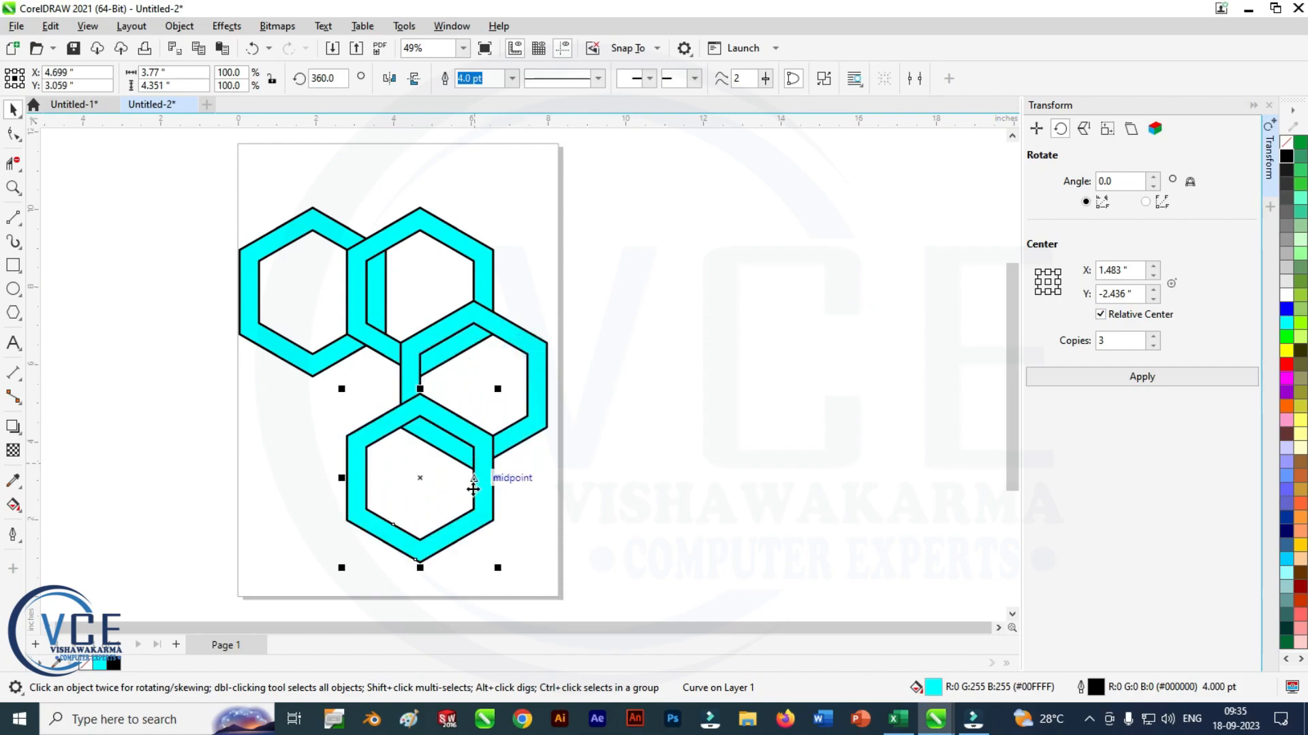
pyautogui.moveTo(470, 507); pyautogui.dragTo(260, 450)
pyautogui.scroll(-1, 225, 248)
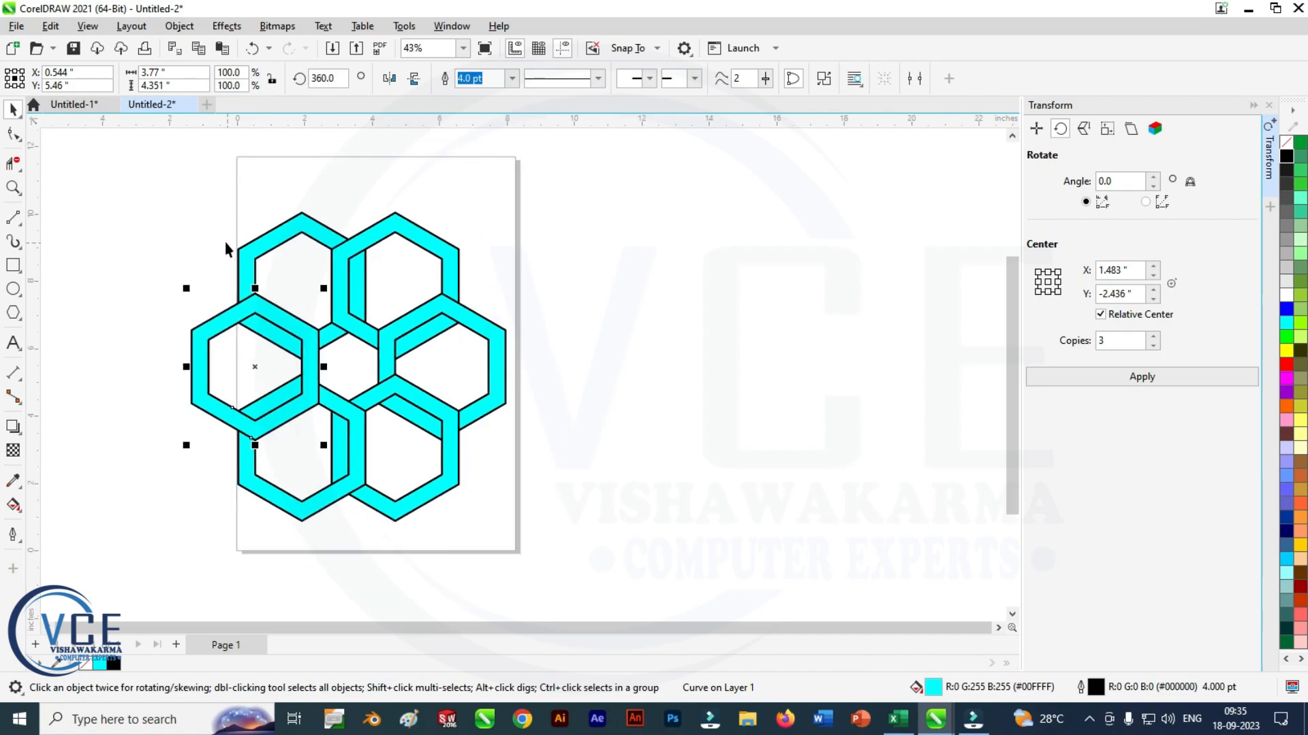
pyautogui.scroll(1, 391, 330)
pyautogui.scroll(-1, 268, 234)
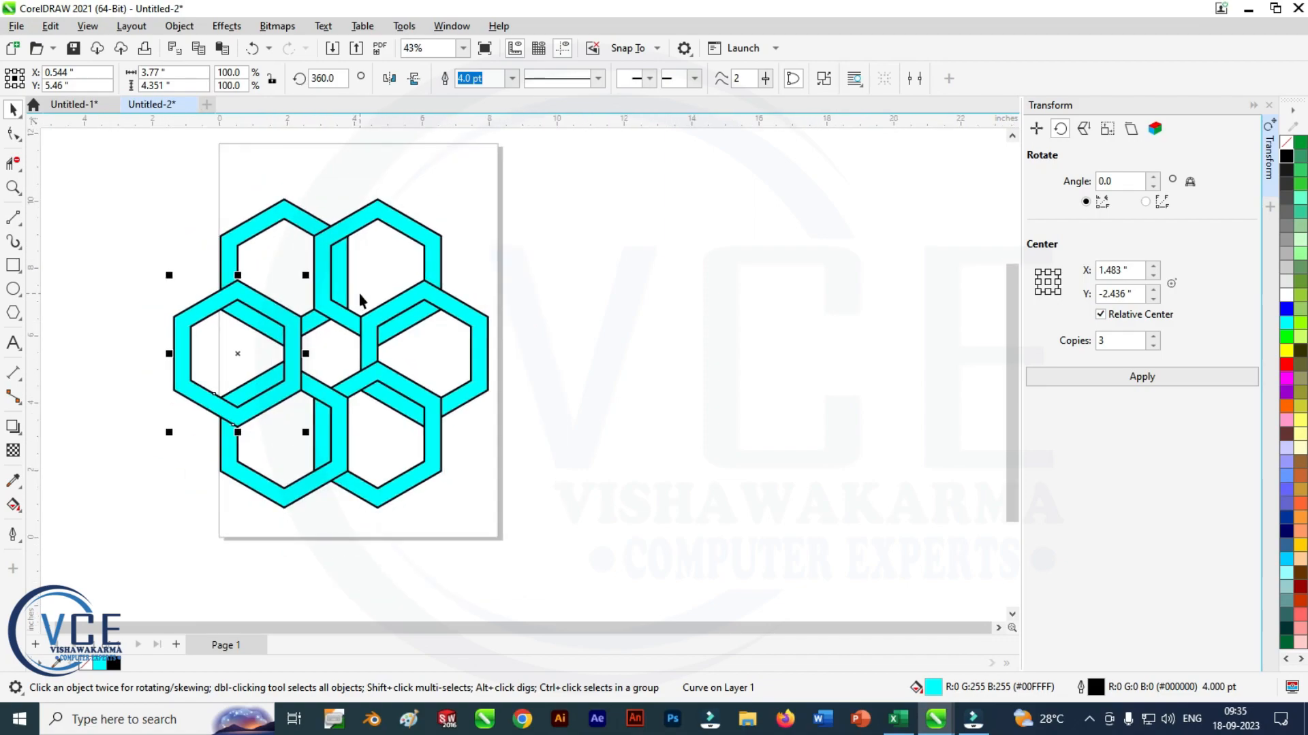
# - Select all six hexagon rings and remove their fill, keeping only the black outlines
pyautogui.moveTo(123, 151)
pyautogui.mouseDown()
pyautogui.moveTo(257, 350)
pyautogui.moveTo(519, 560)
pyautogui.moveTo(538, 538)
pyautogui.mouseUp()
pyautogui.scroll(1, 357, 313)
pyautogui.scroll(1, 357, 315)
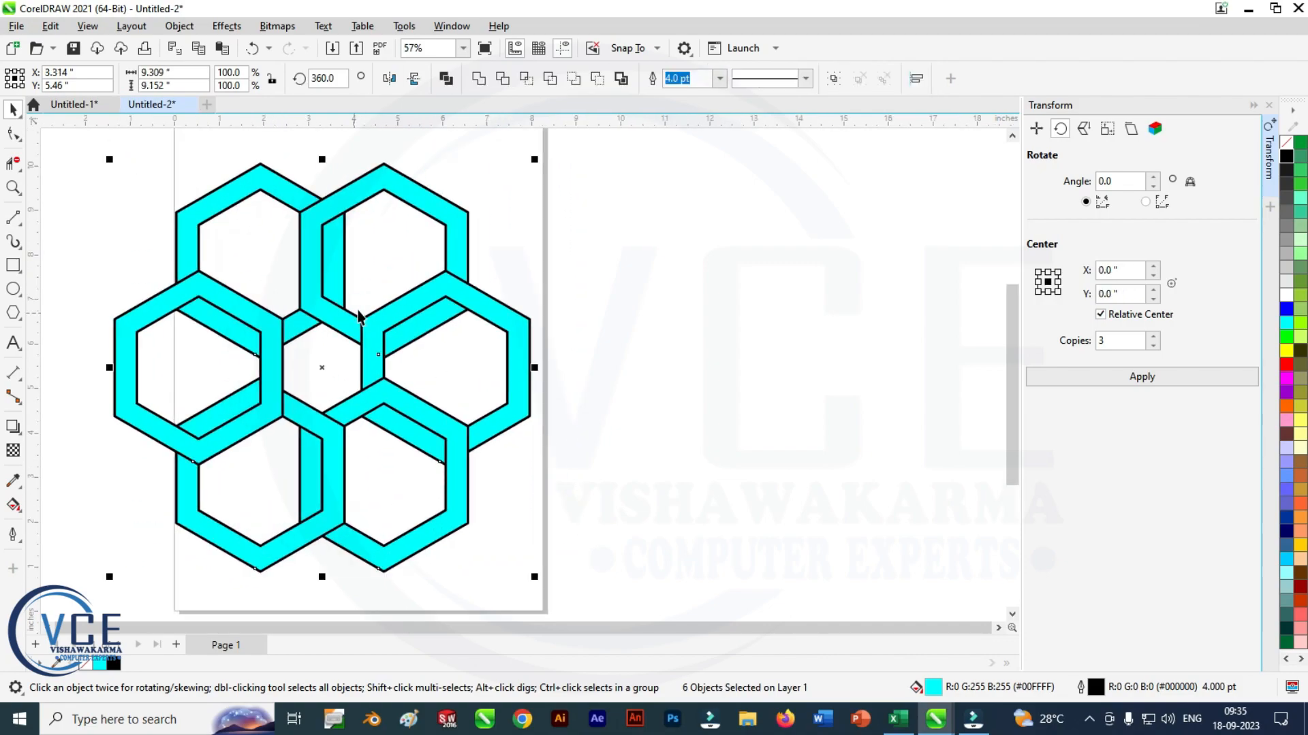
pyautogui.click(1287, 143)
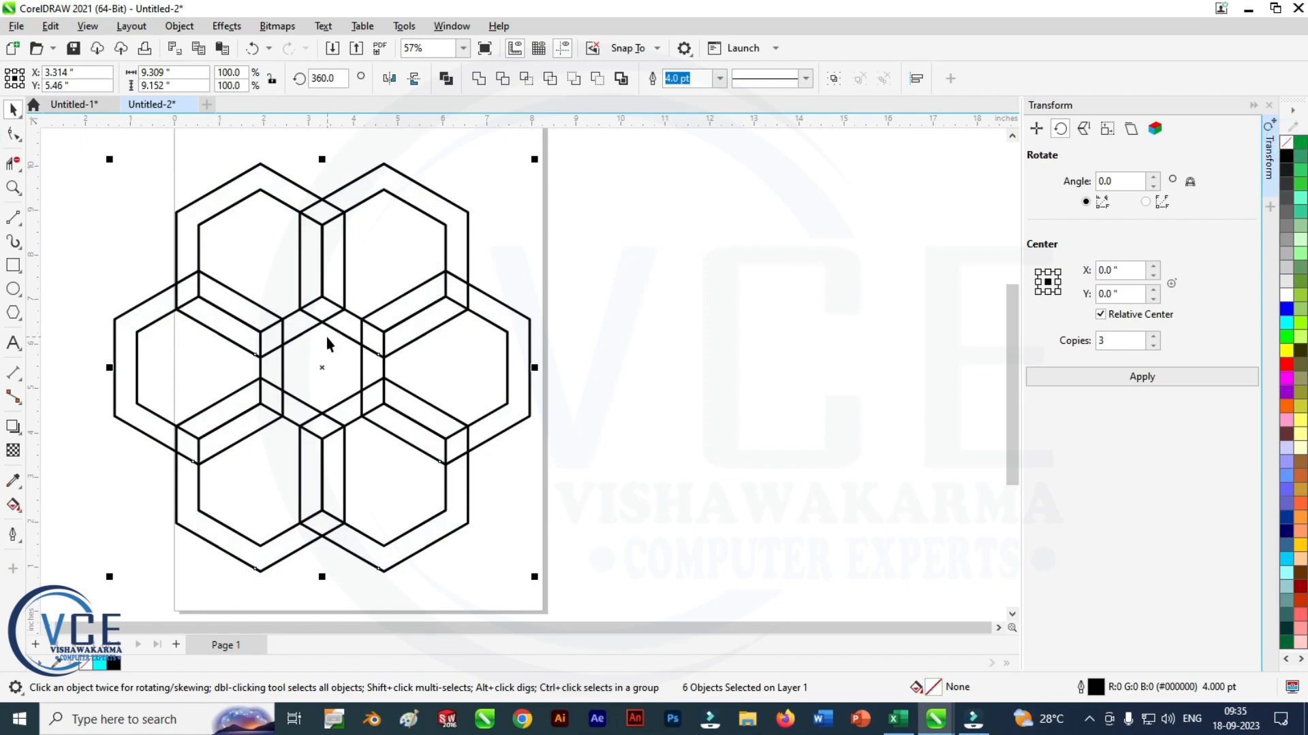
# - Delete the hidden line segments at the outer crossings of the upper, upper-right and lower-right rings with the Virtual Segment Delete tool
pyautogui.scroll(1, 303, 204)
pyautogui.press('F10')
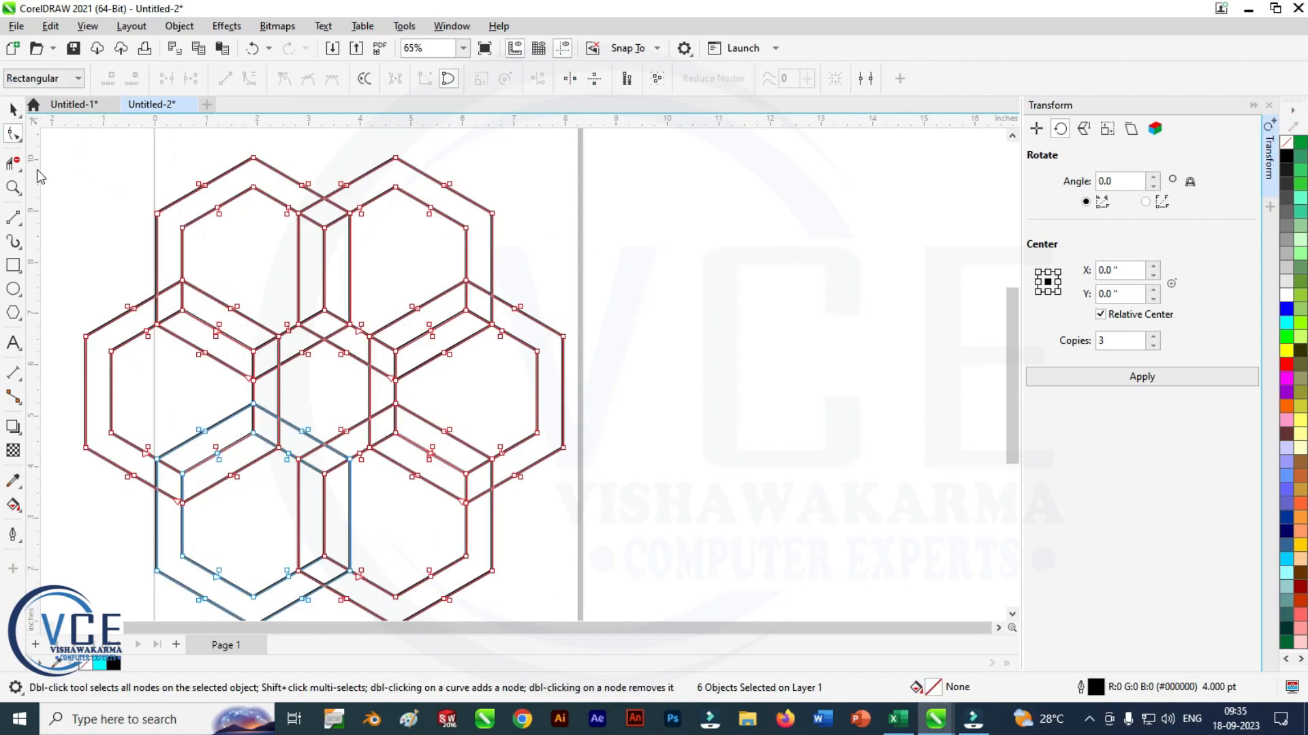
pyautogui.click(12, 165)
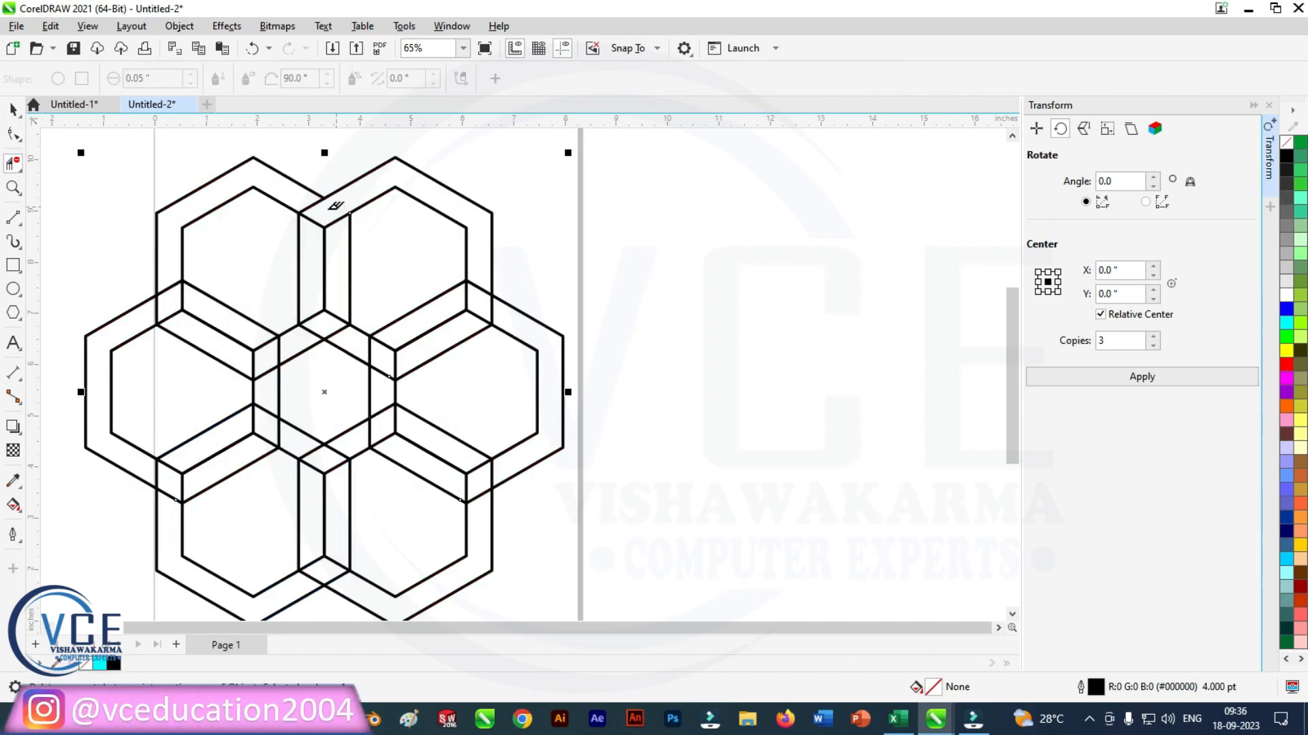
pyautogui.click(312, 219)
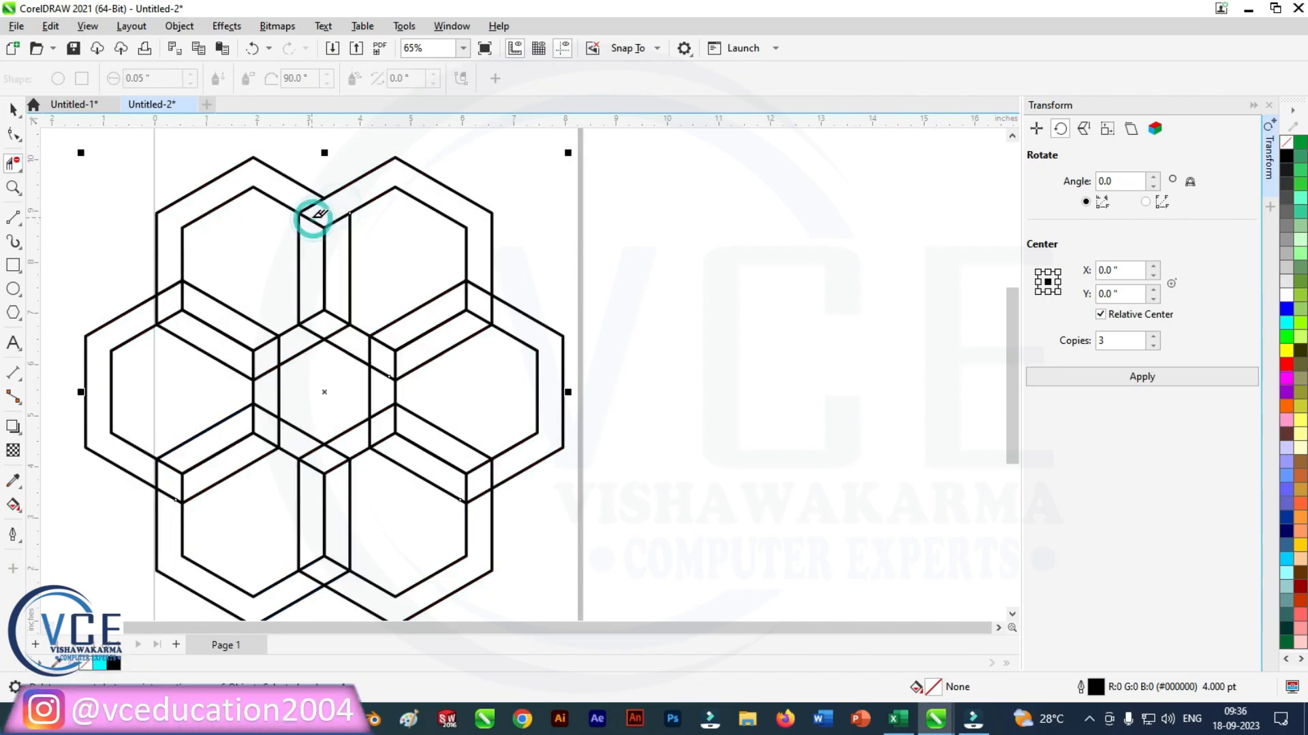
pyautogui.click(310, 218)
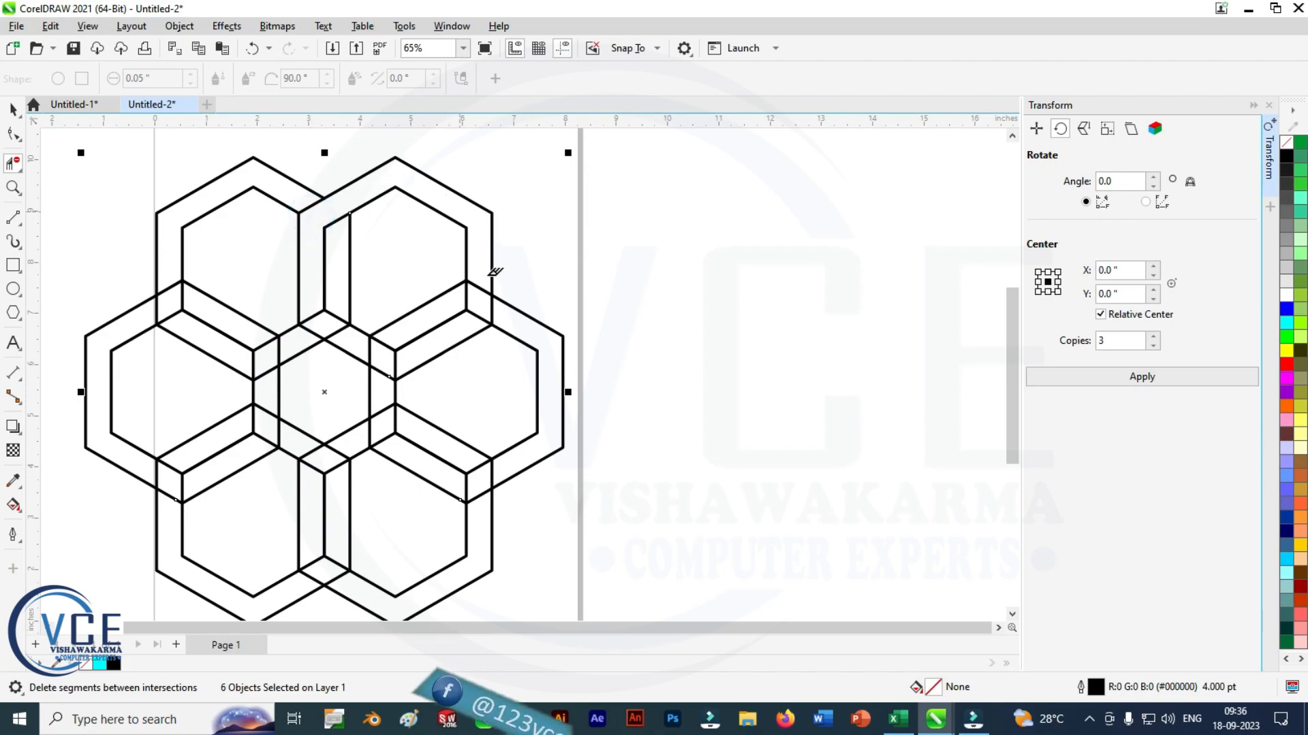
pyautogui.click(492, 307)
pyautogui.click(468, 297)
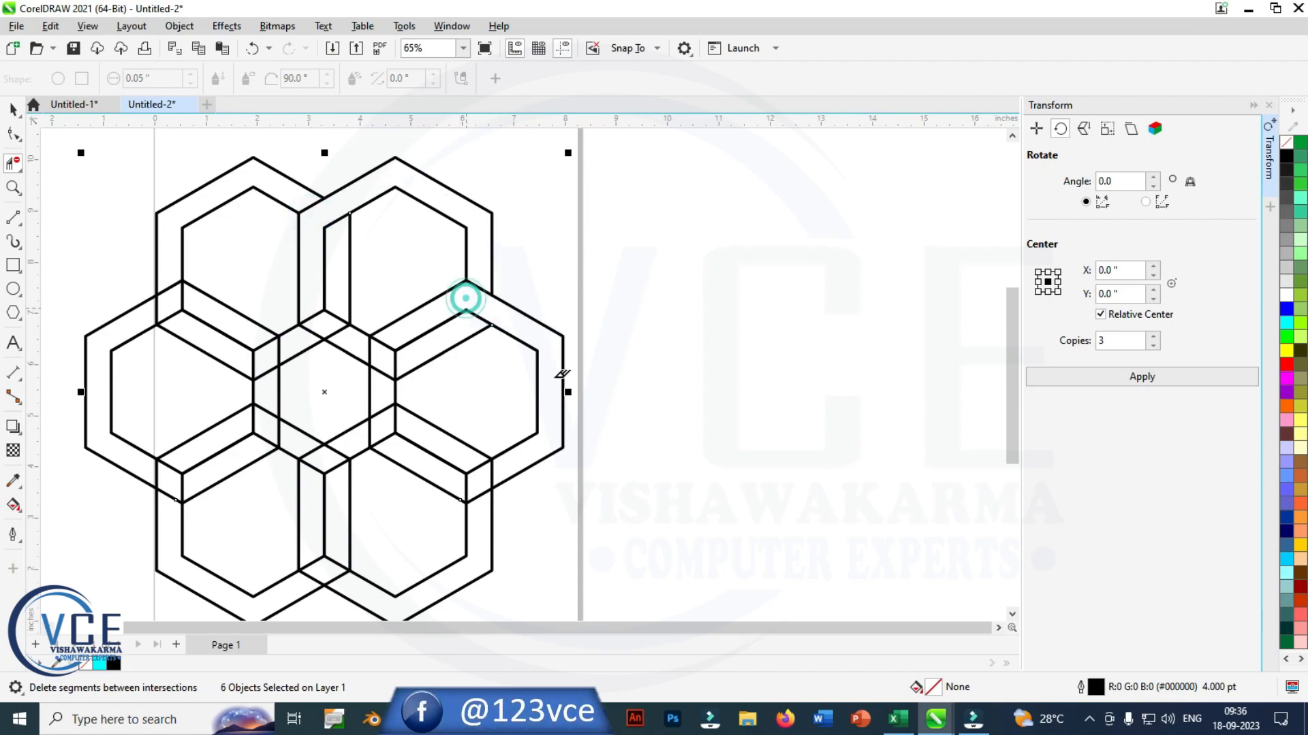
pyautogui.click(481, 488)
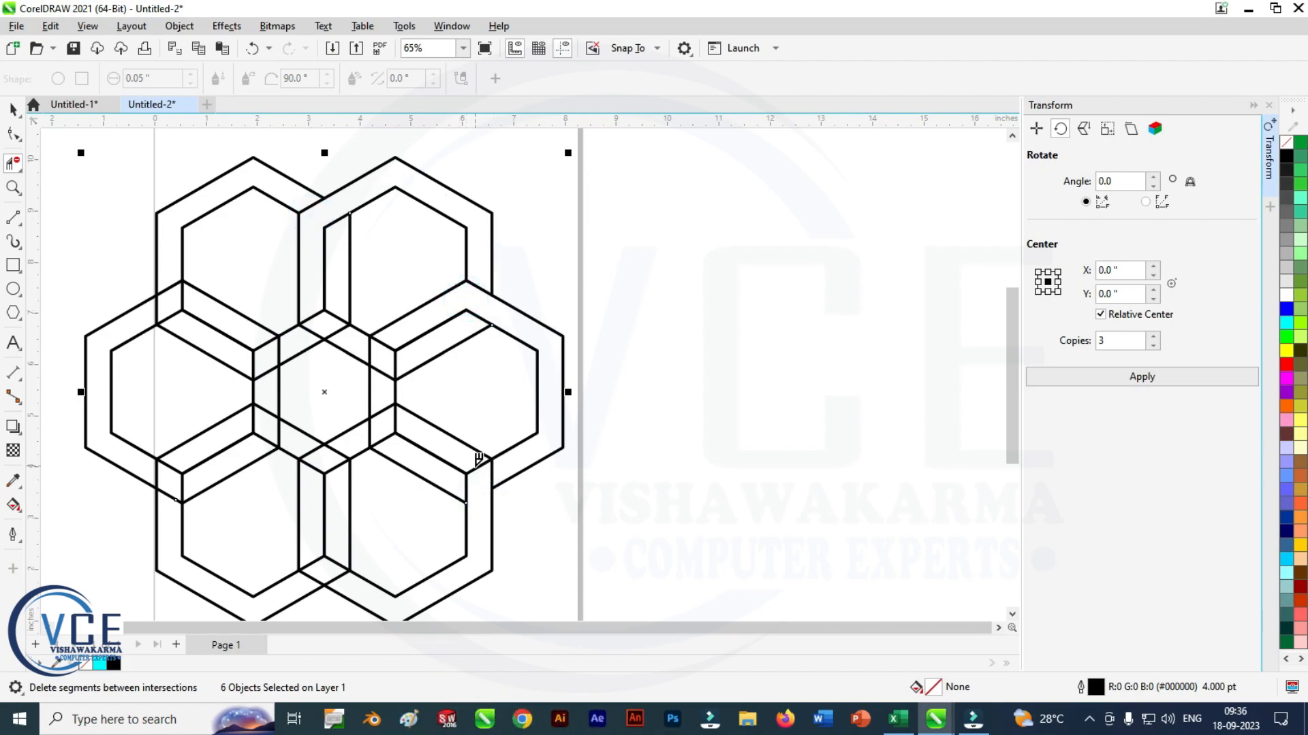
# - Delete the hidden line segments at the outer crossings of the bottom, lower-left and upper-left ring overlaps to continue the weave
pyautogui.click(314, 557)
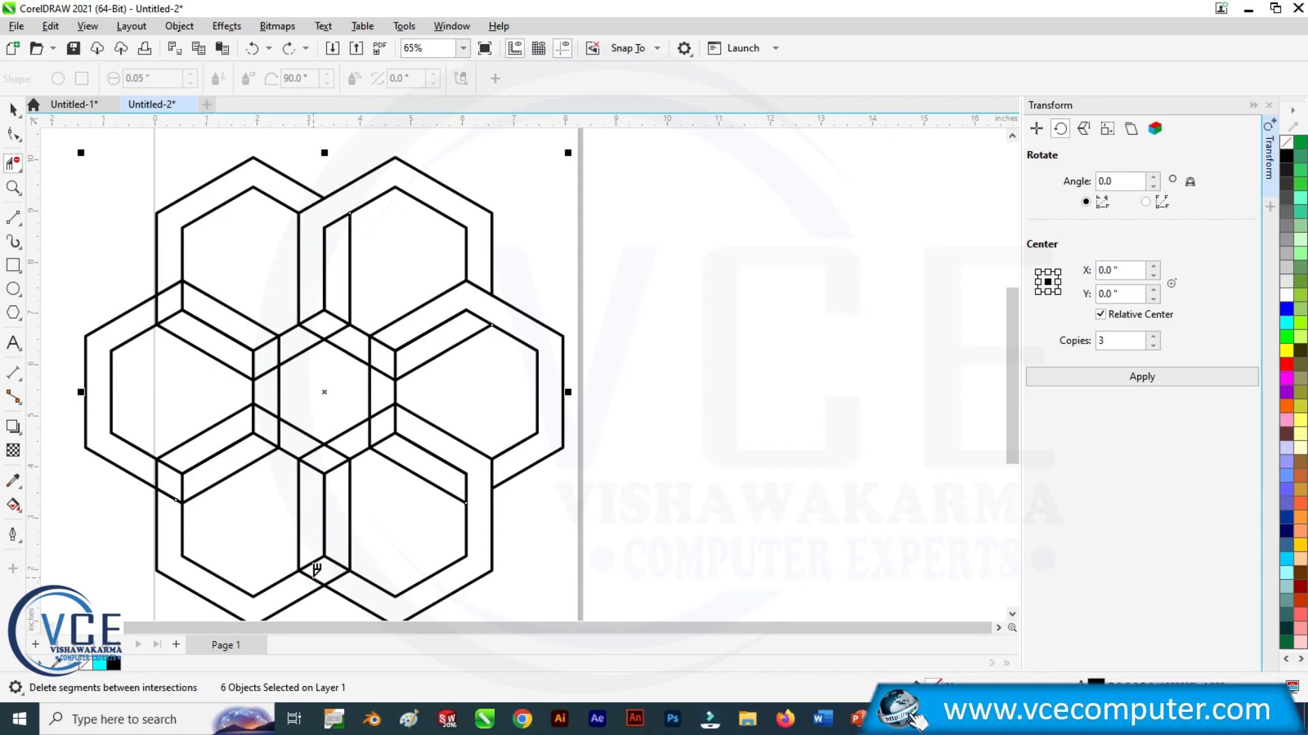
pyautogui.click(316, 571)
pyautogui.click(338, 565)
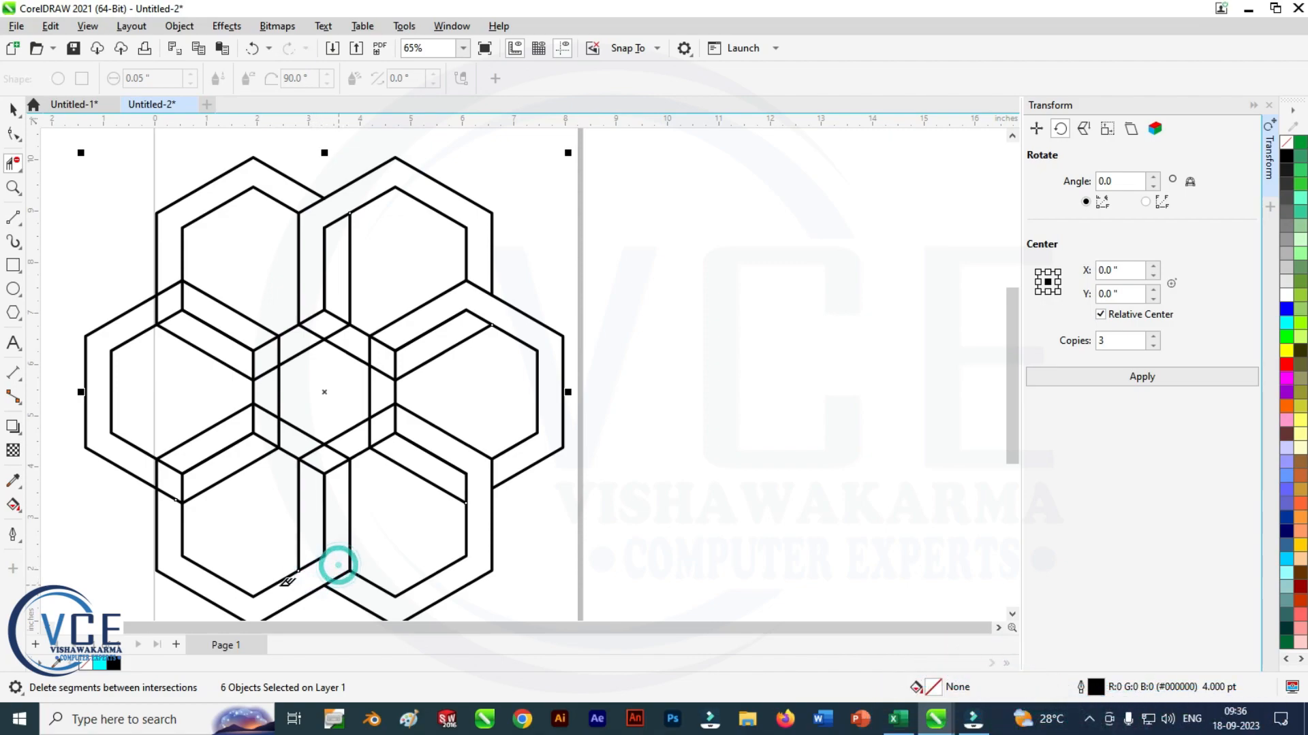
pyautogui.click(153, 473)
pyautogui.click(184, 485)
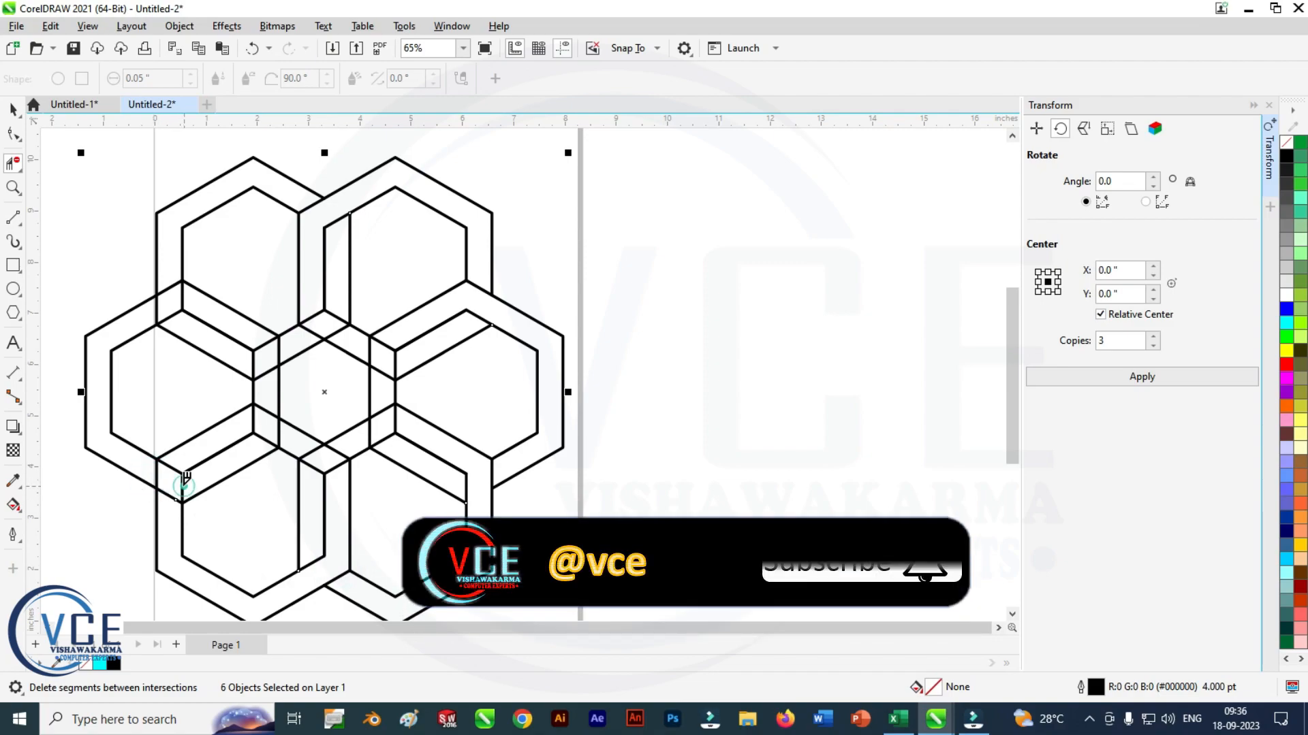
pyautogui.click(183, 485)
pyautogui.click(156, 474)
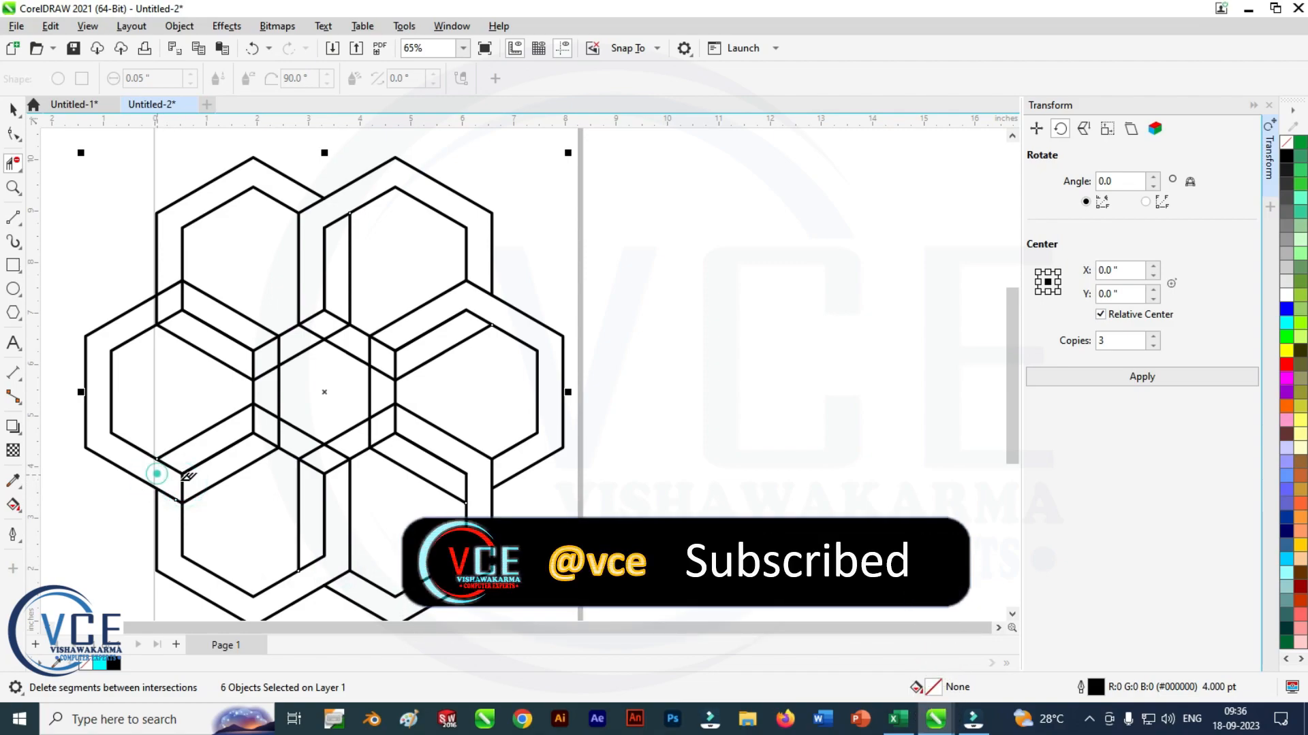
pyautogui.click(175, 482)
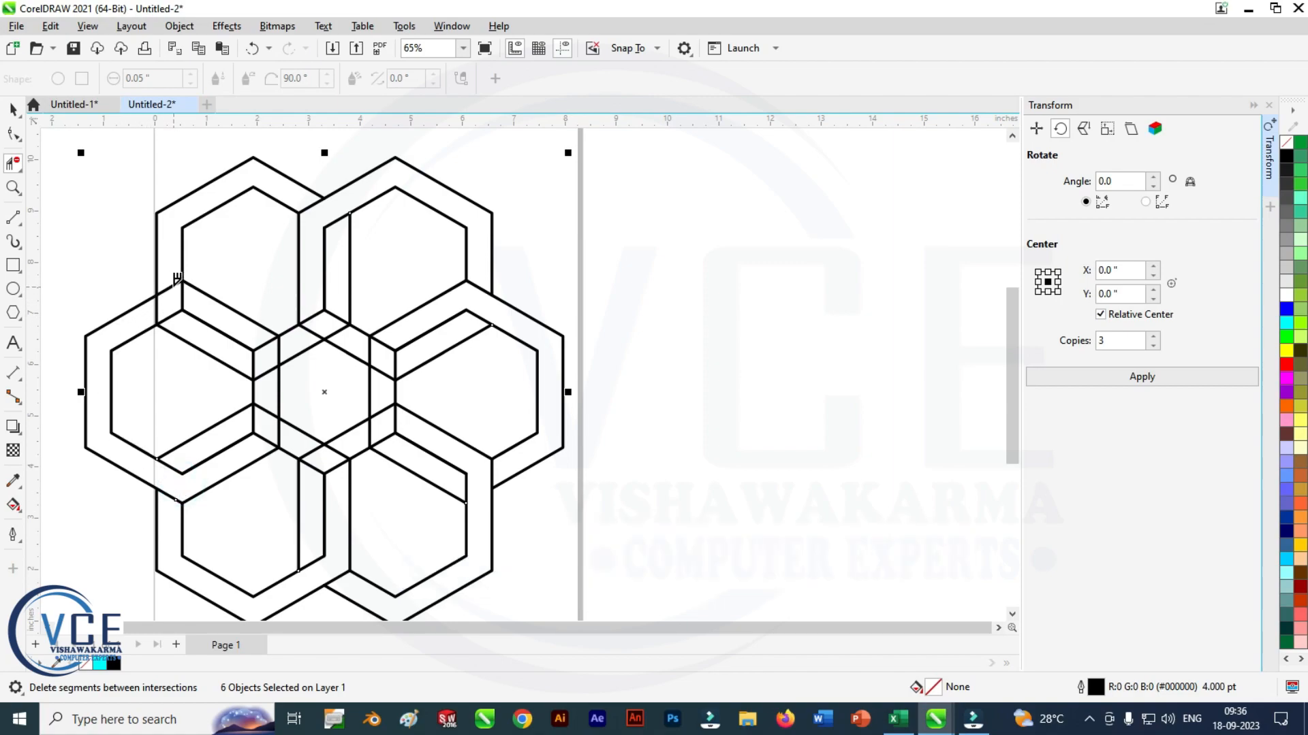
pyautogui.click(172, 289)
# - Delete the overlapping line segments at the inner crossings around the central hexagon so the six rings interlace
pyautogui.click(395, 363)
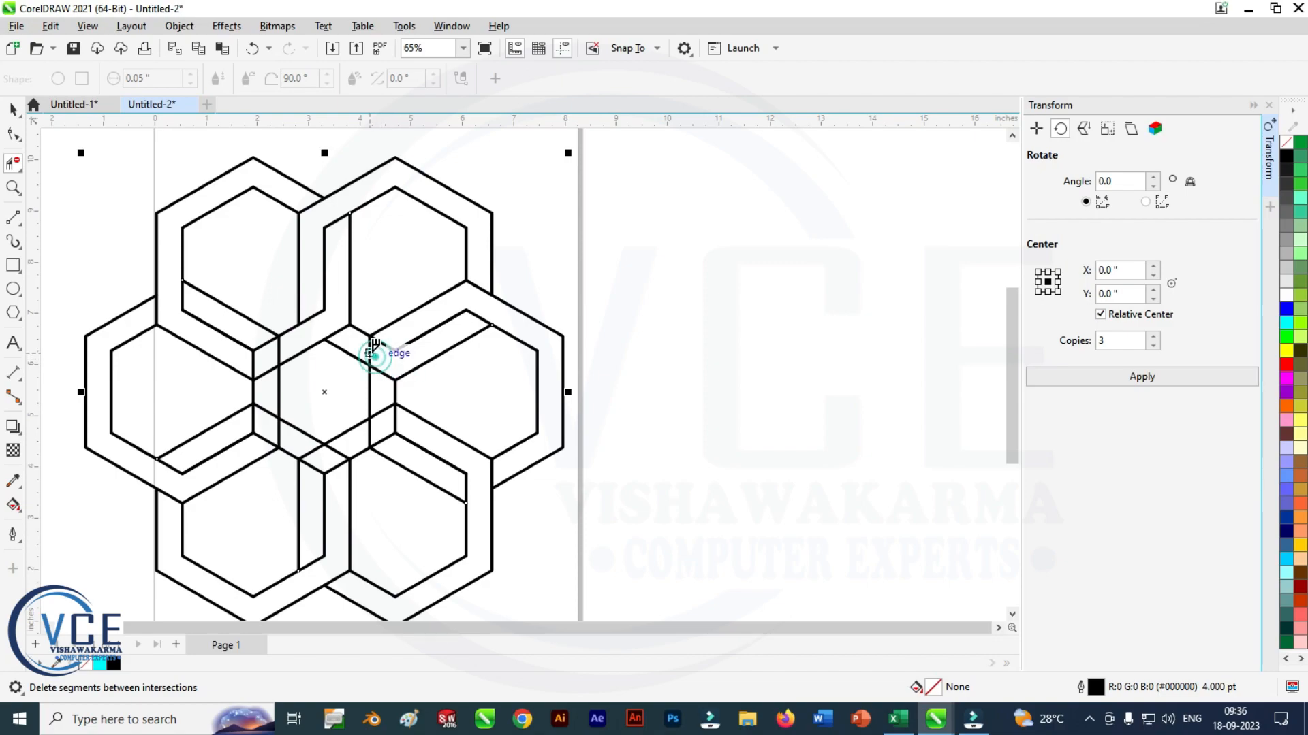
pyautogui.click(370, 352)
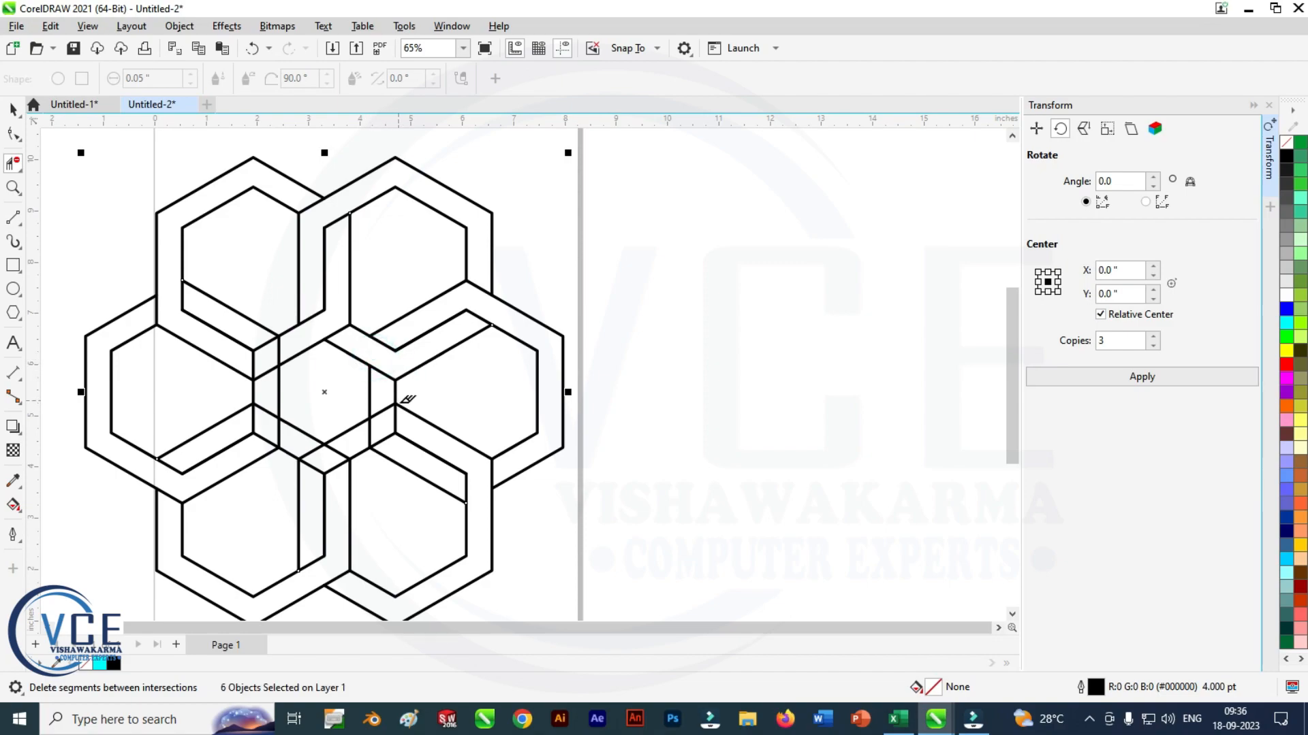
pyautogui.click(385, 440)
pyautogui.click(382, 413)
pyautogui.click(313, 468)
pyautogui.click(333, 452)
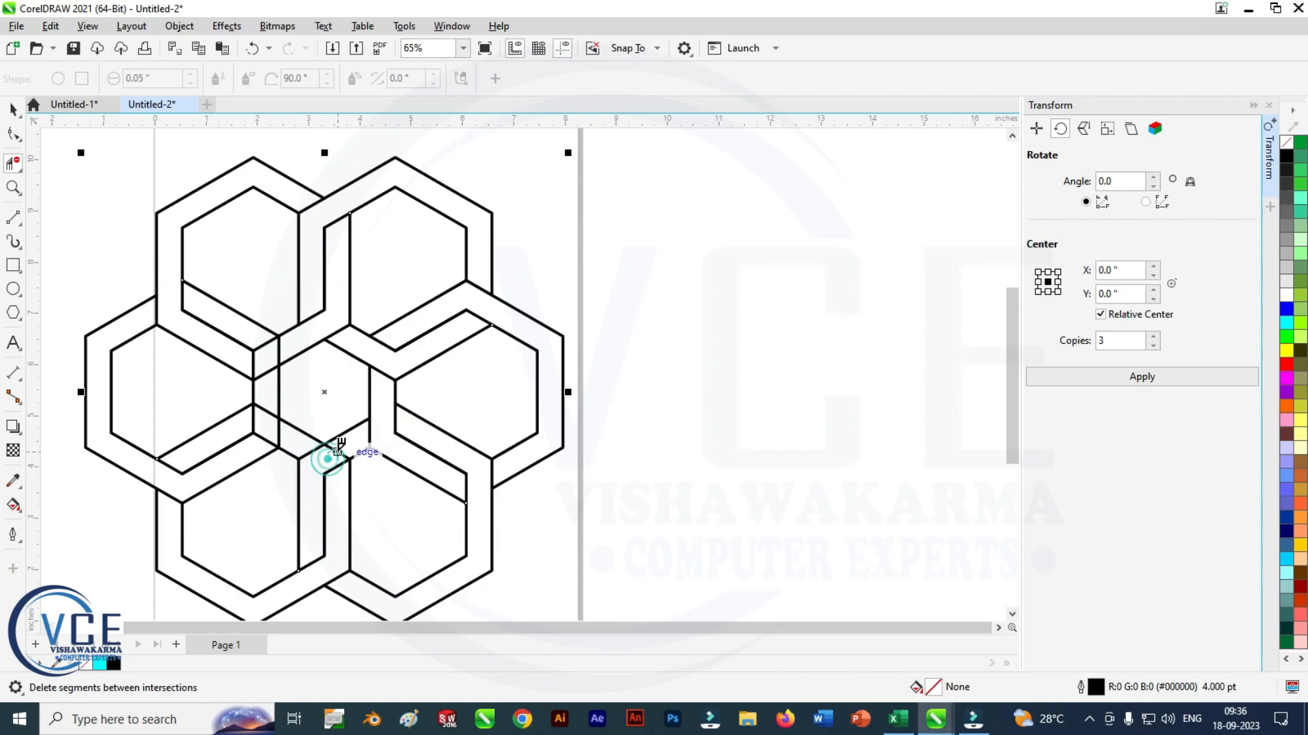
pyautogui.click(254, 420)
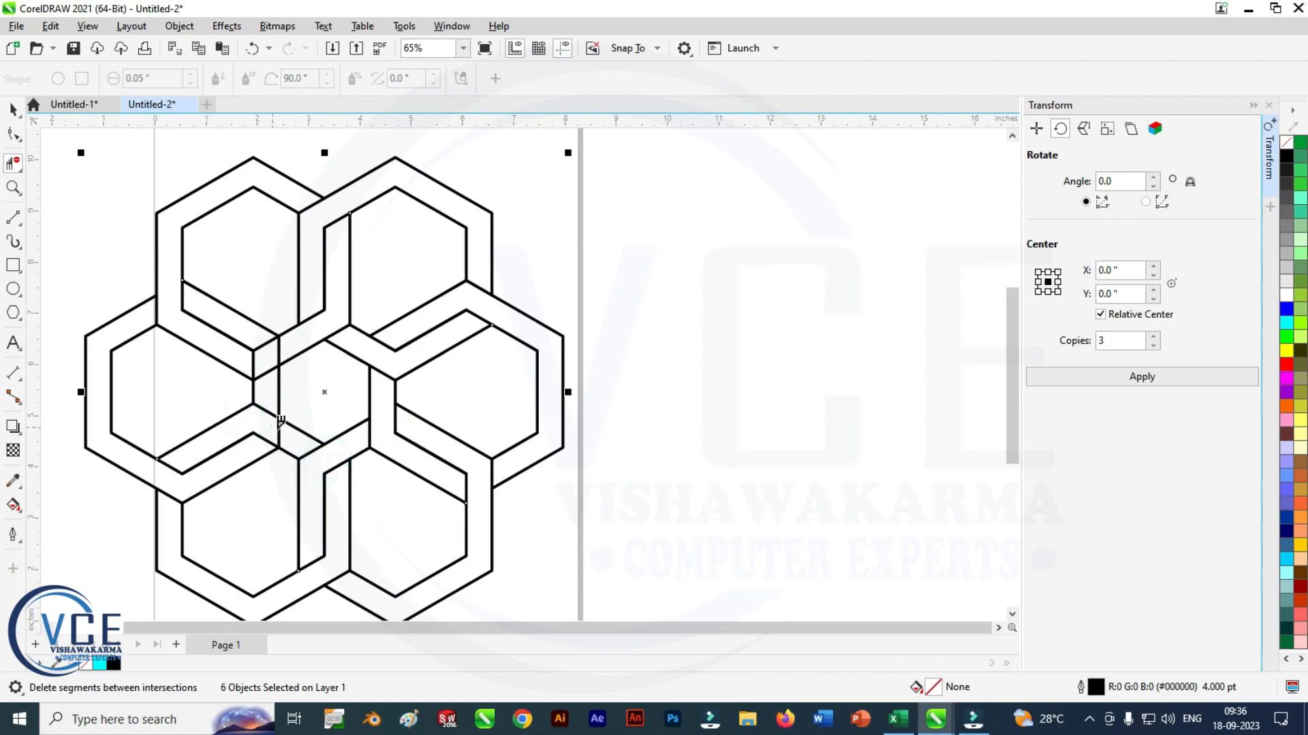
pyautogui.click(274, 426)
pyautogui.click(267, 334)
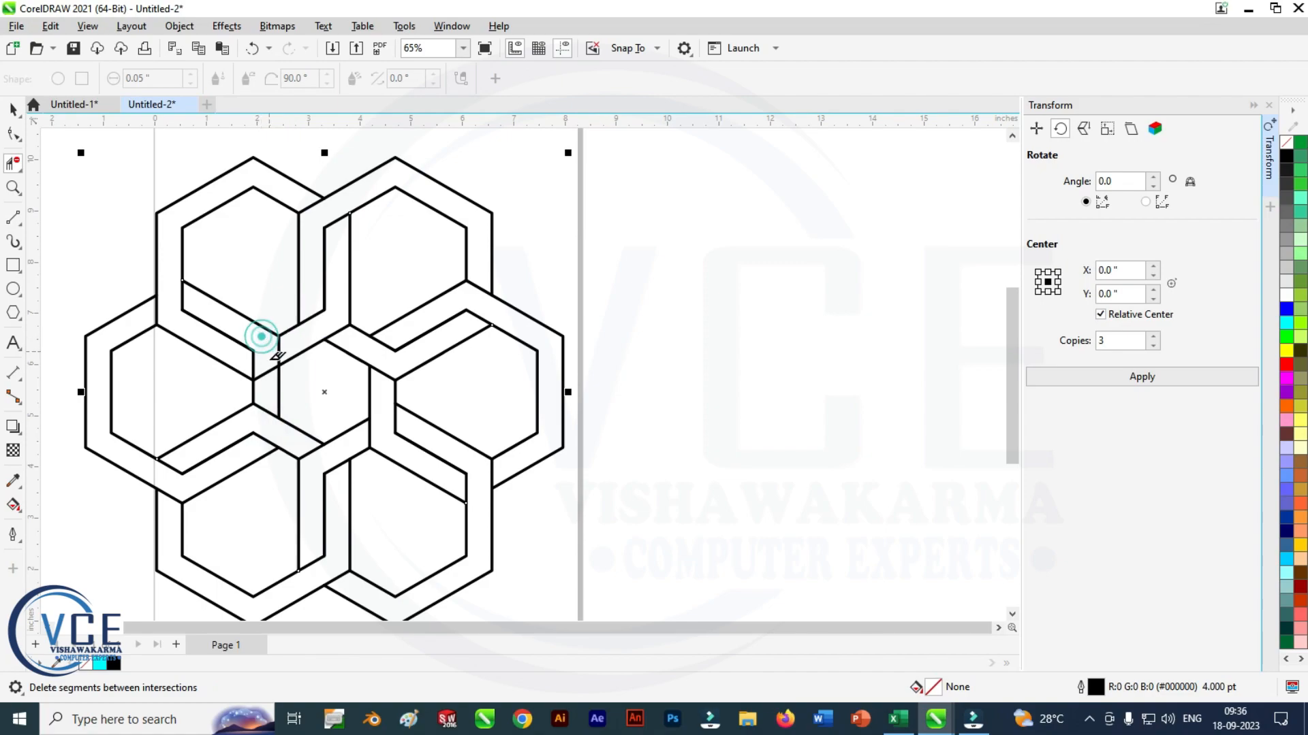
pyautogui.click(266, 364)
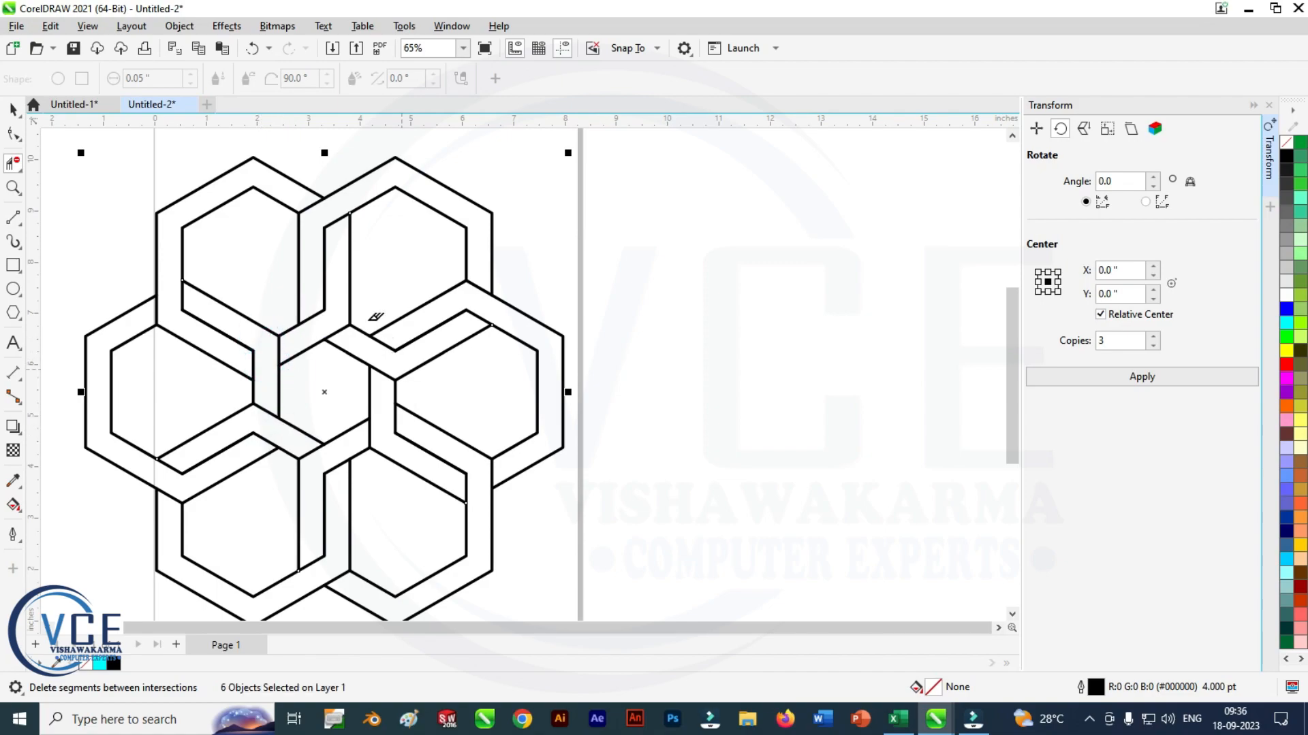
# - Select all six interlaced rings and duplicate them
pyautogui.scroll(-2, 341, 291)
pyautogui.click(11, 110)
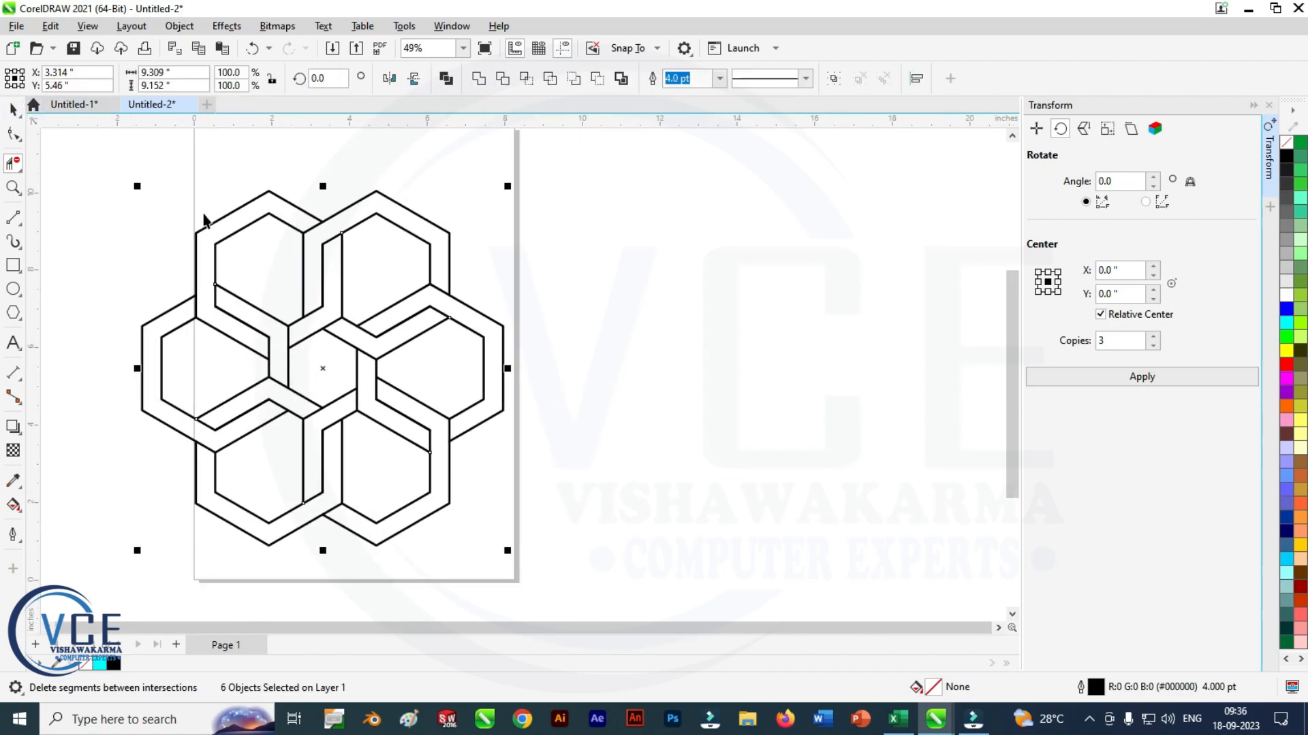
pyautogui.scroll(-1, 231, 214)
pyautogui.moveTo(111, 157); pyautogui.dragTo(534, 555)
pyautogui.hotkey('ctrl', 'd')
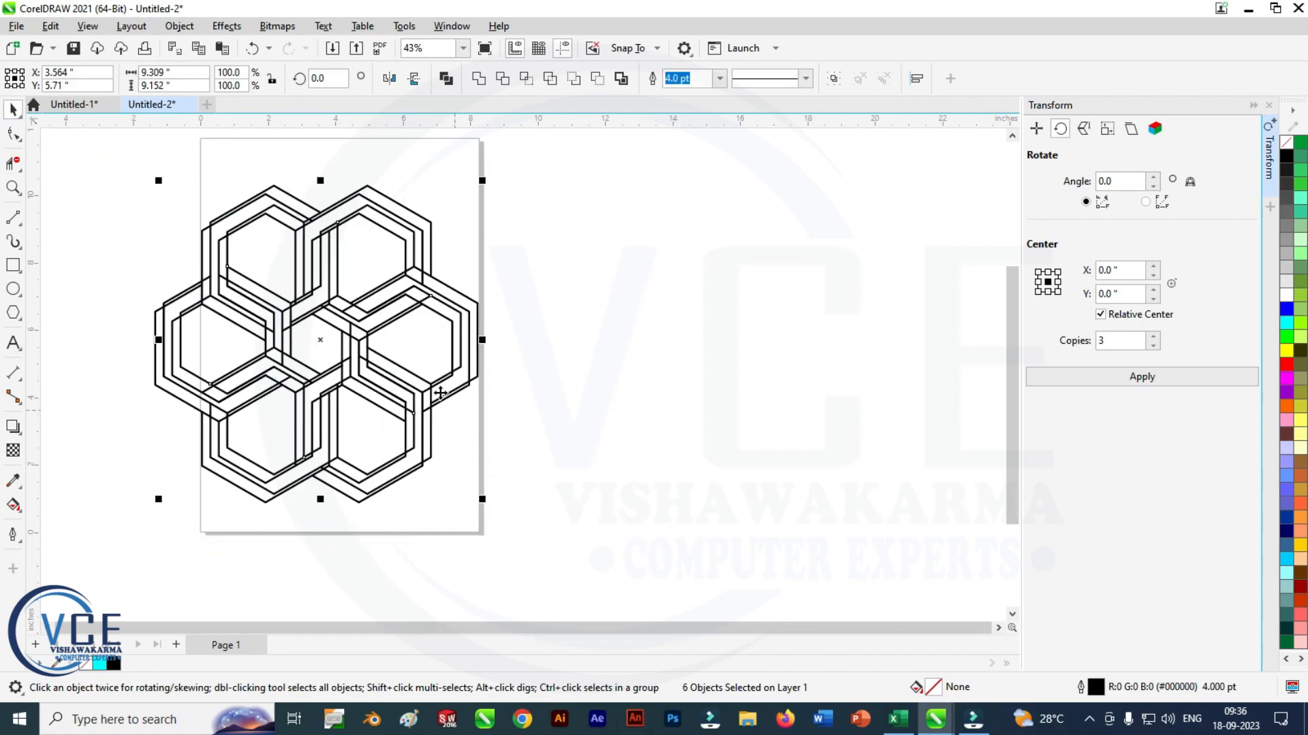
# - Move the duplicated set of six interlaced rings off the page, clear of the original set
pyautogui.moveTo(371, 191); pyautogui.dragTo(756, 214)
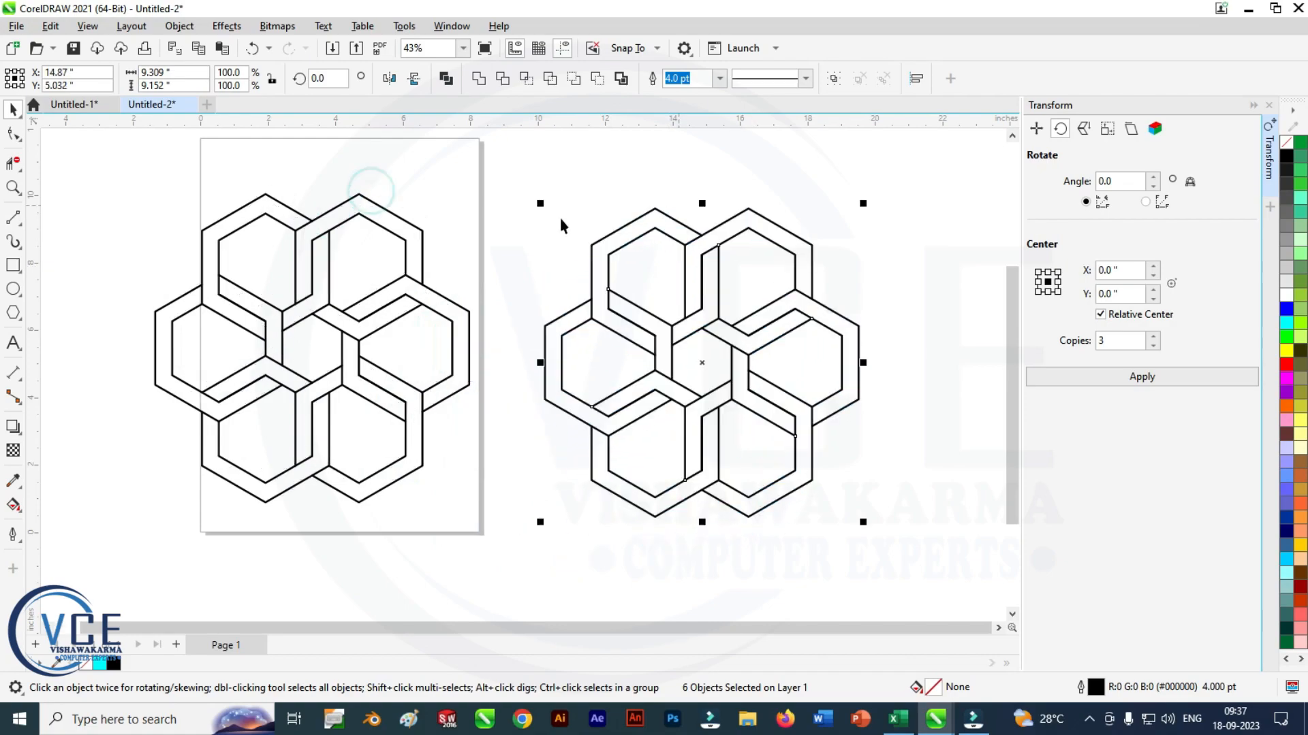
pyautogui.moveTo(94, 165); pyautogui.dragTo(507, 533)
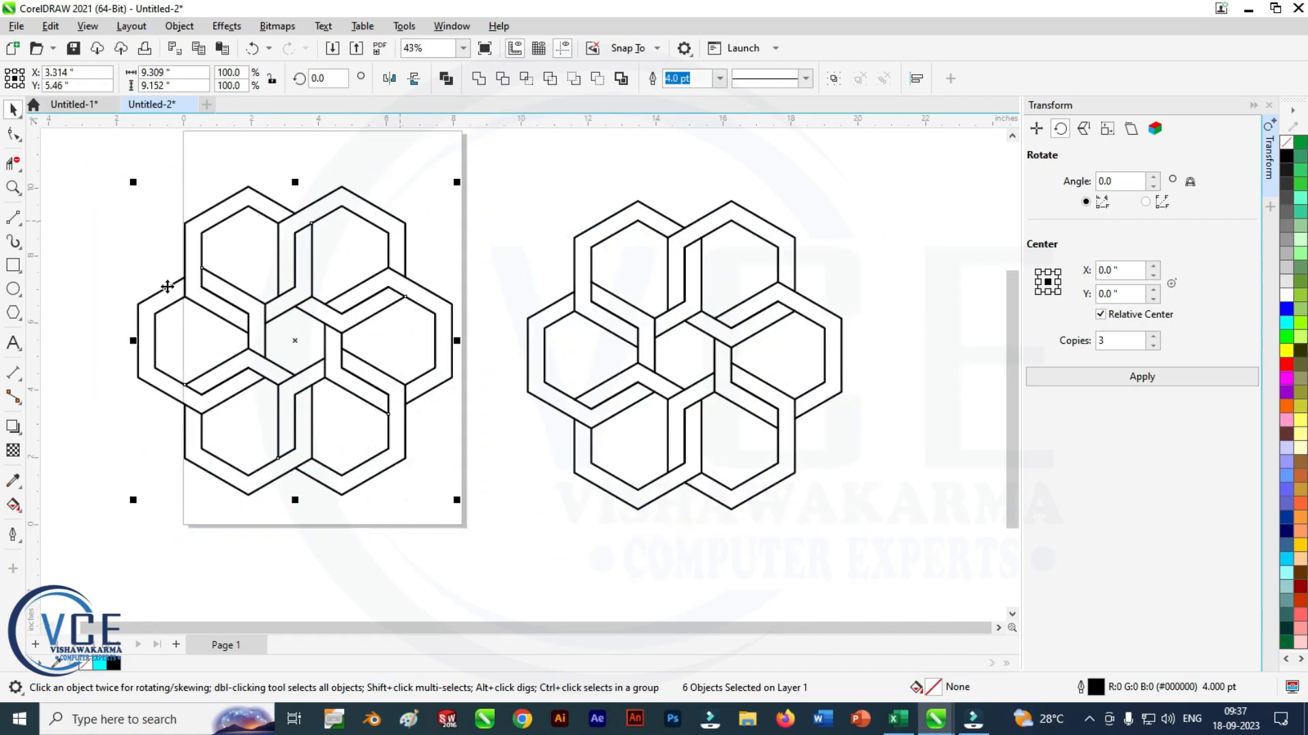
pyautogui.click(13, 505)
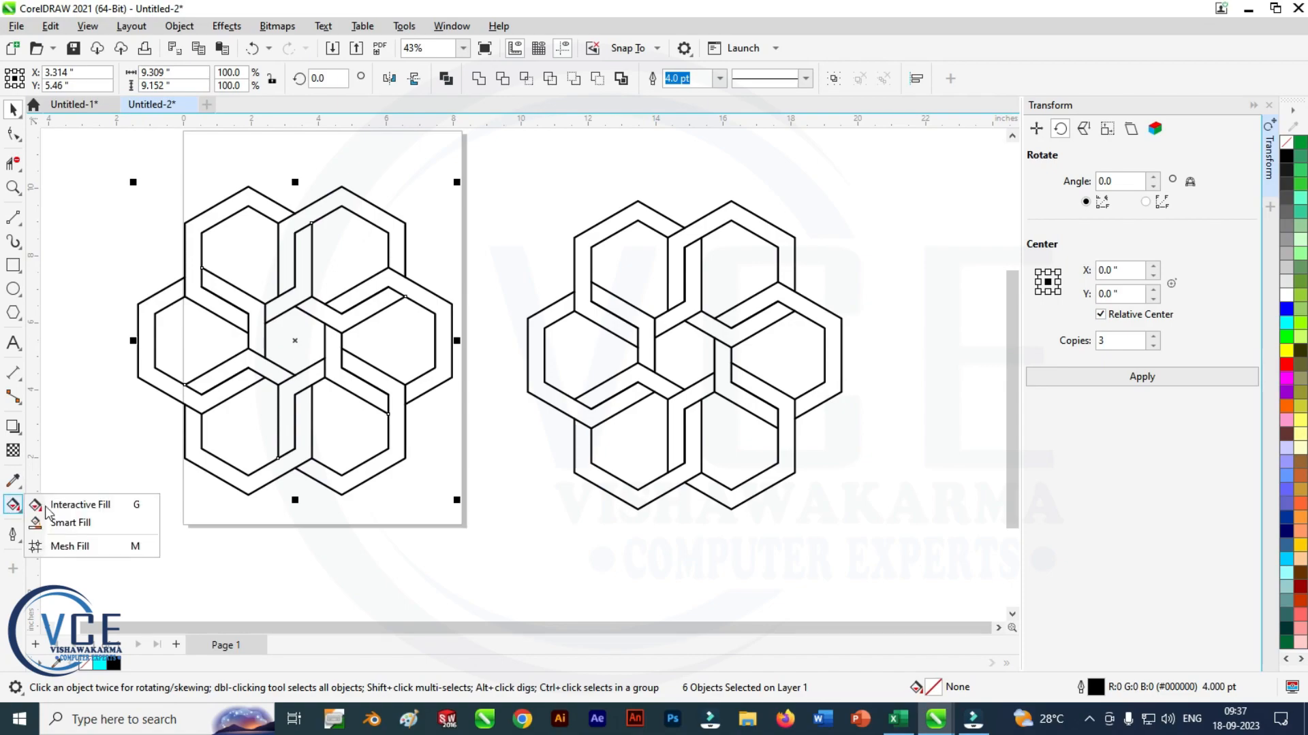
pyautogui.click(80, 505)
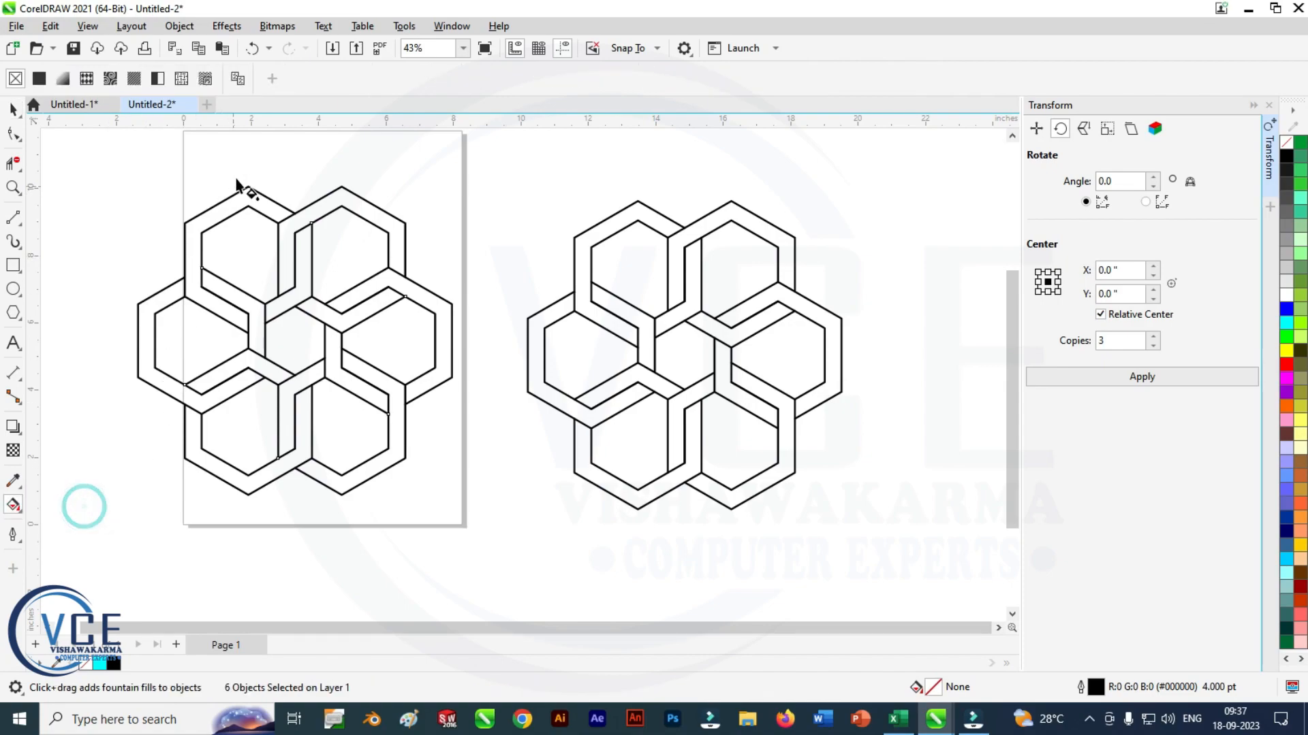
pyautogui.click(63, 79)
pyautogui.hotkey('ctrl', 'z')
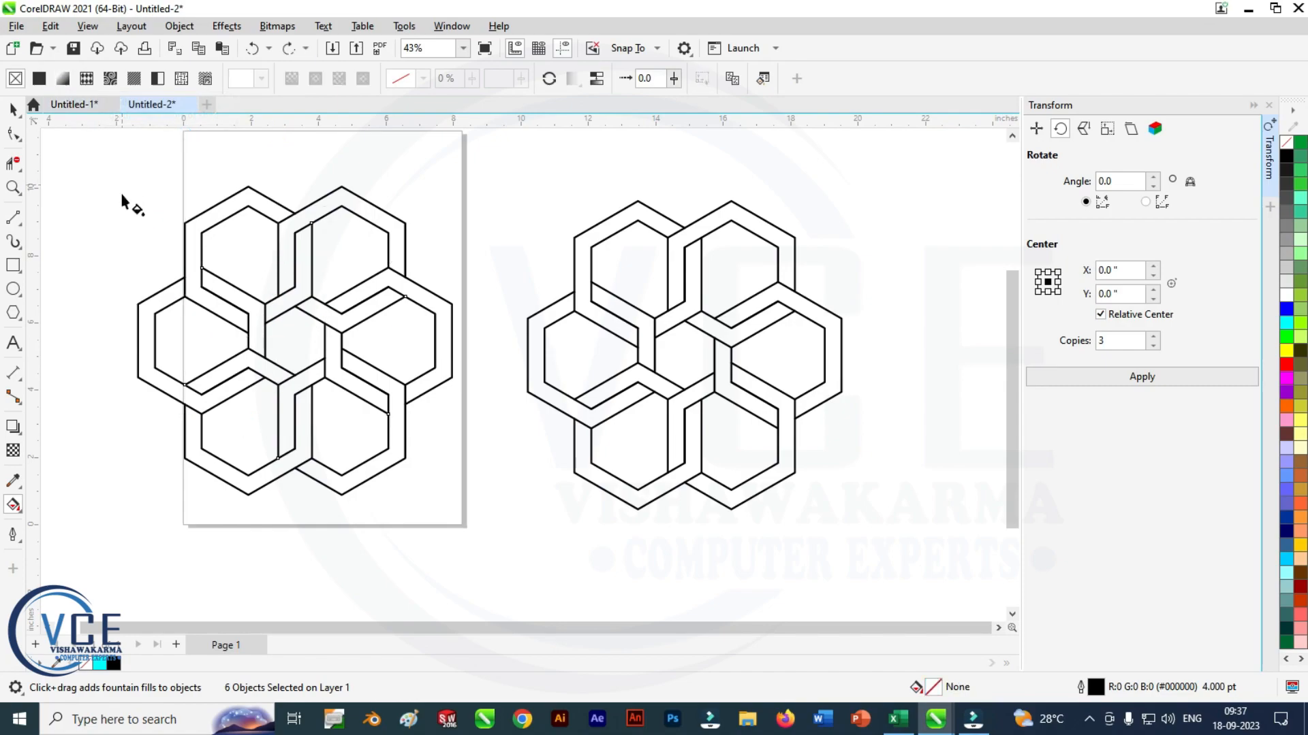
# - Fill the outer bands of all six rings in the original set with cyan using the Smart Fill tool
pyautogui.click(12, 506)
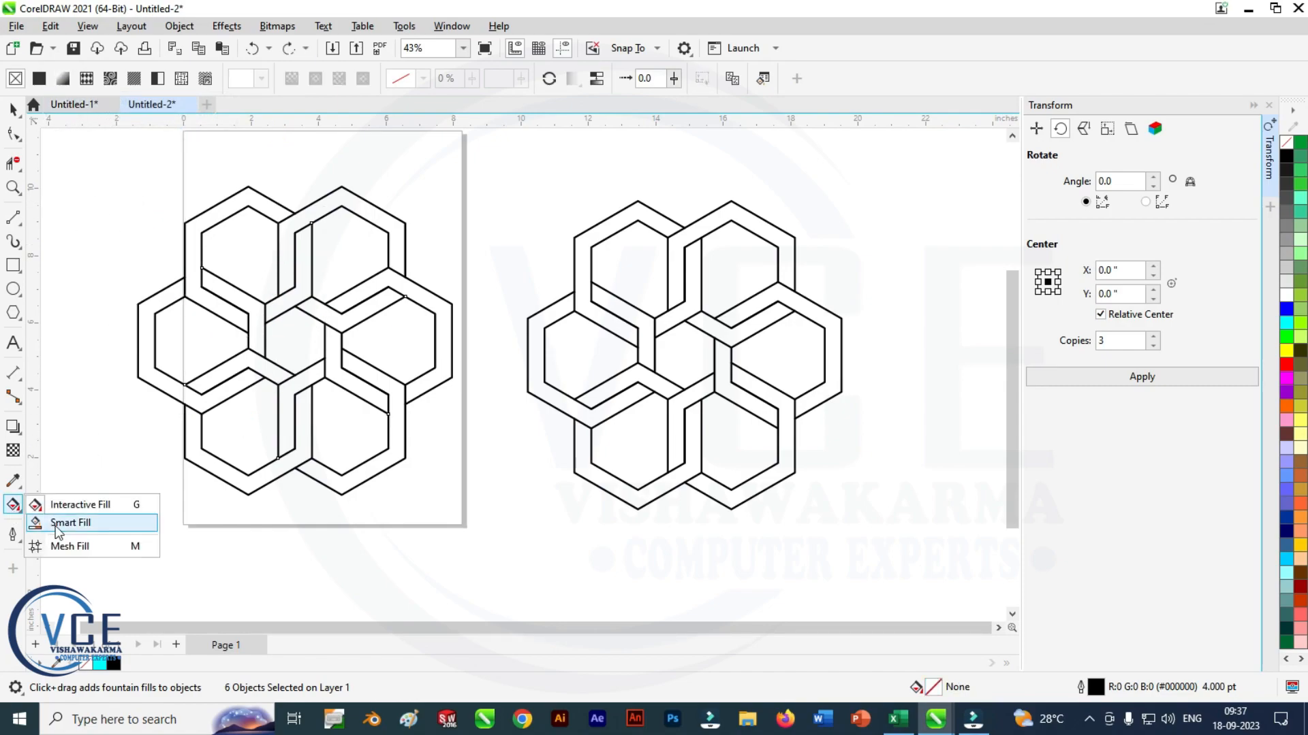
pyautogui.click(68, 523)
pyautogui.click(230, 212)
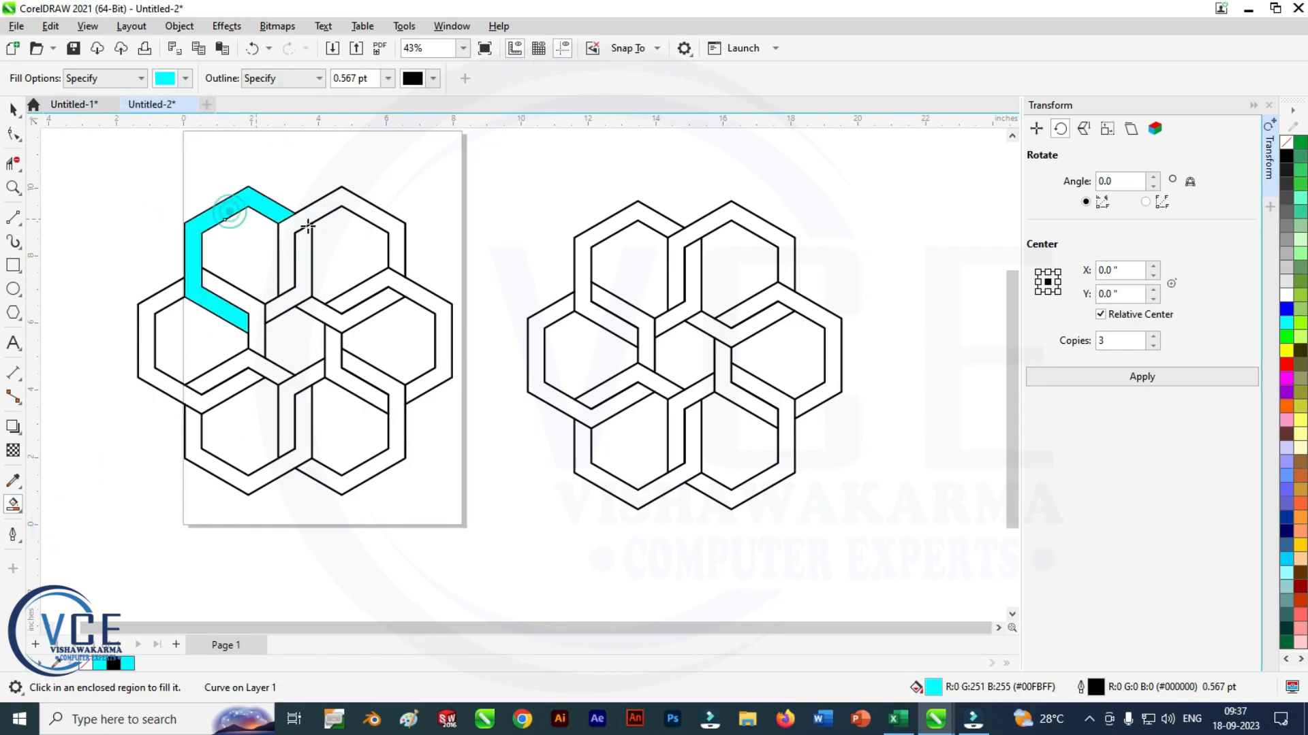
pyautogui.click(347, 199)
pyautogui.click(414, 300)
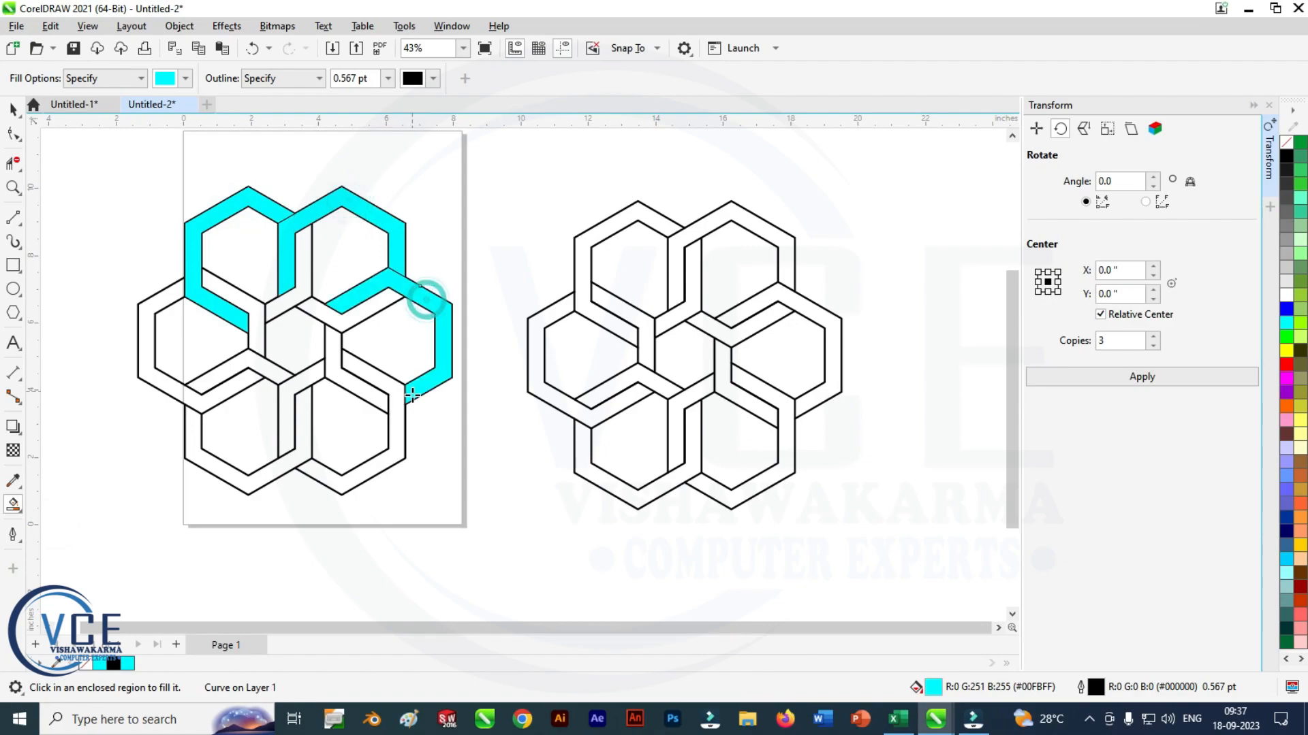
pyautogui.click(394, 437)
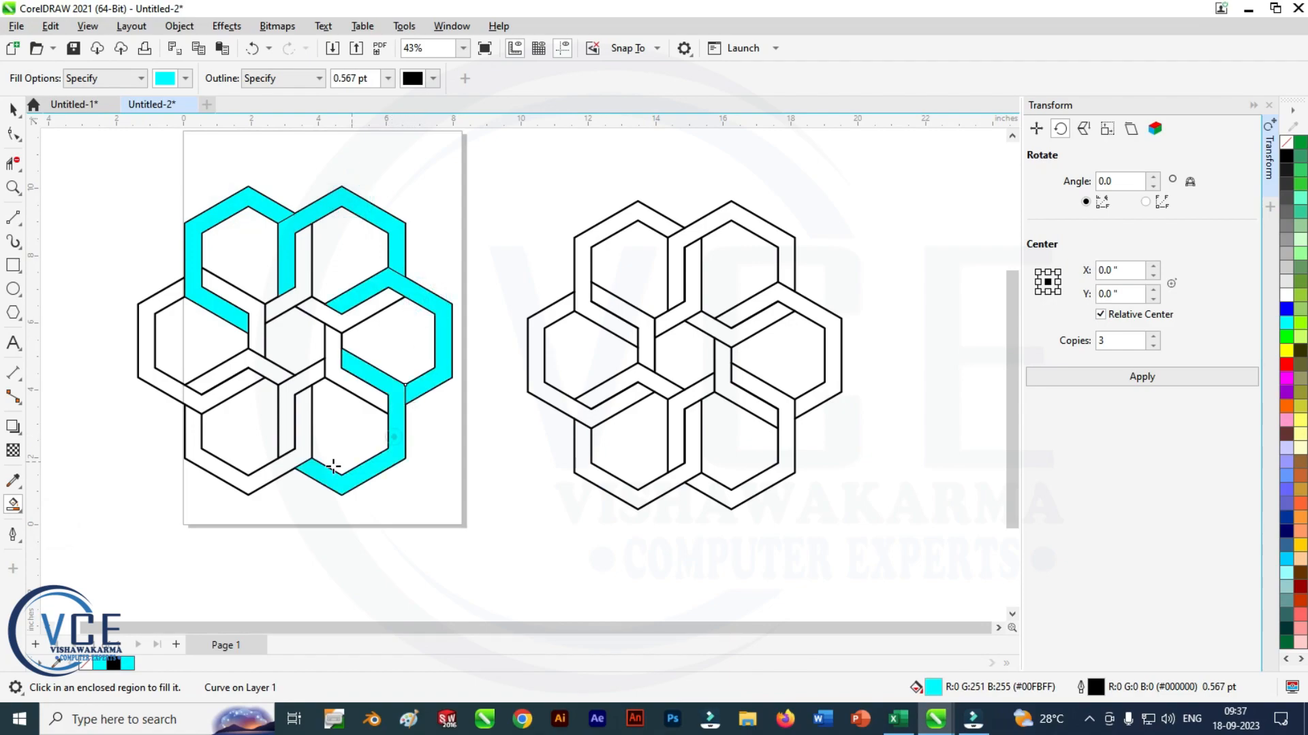
pyautogui.click(226, 476)
pyautogui.click(156, 374)
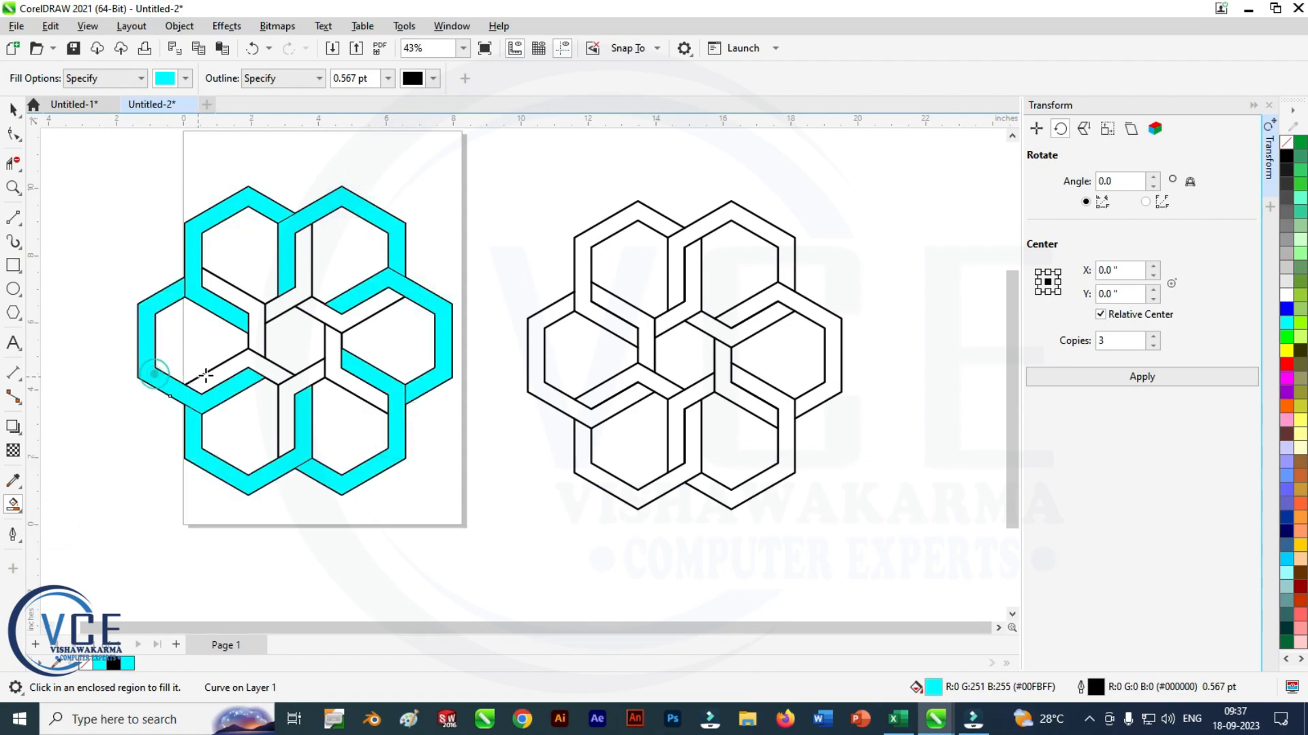
# - Smart-fill the remaining inner band segments around the central hexagon with cyan to complete all six rings
pyautogui.click(243, 299)
pyautogui.click(304, 280)
pyautogui.click(323, 323)
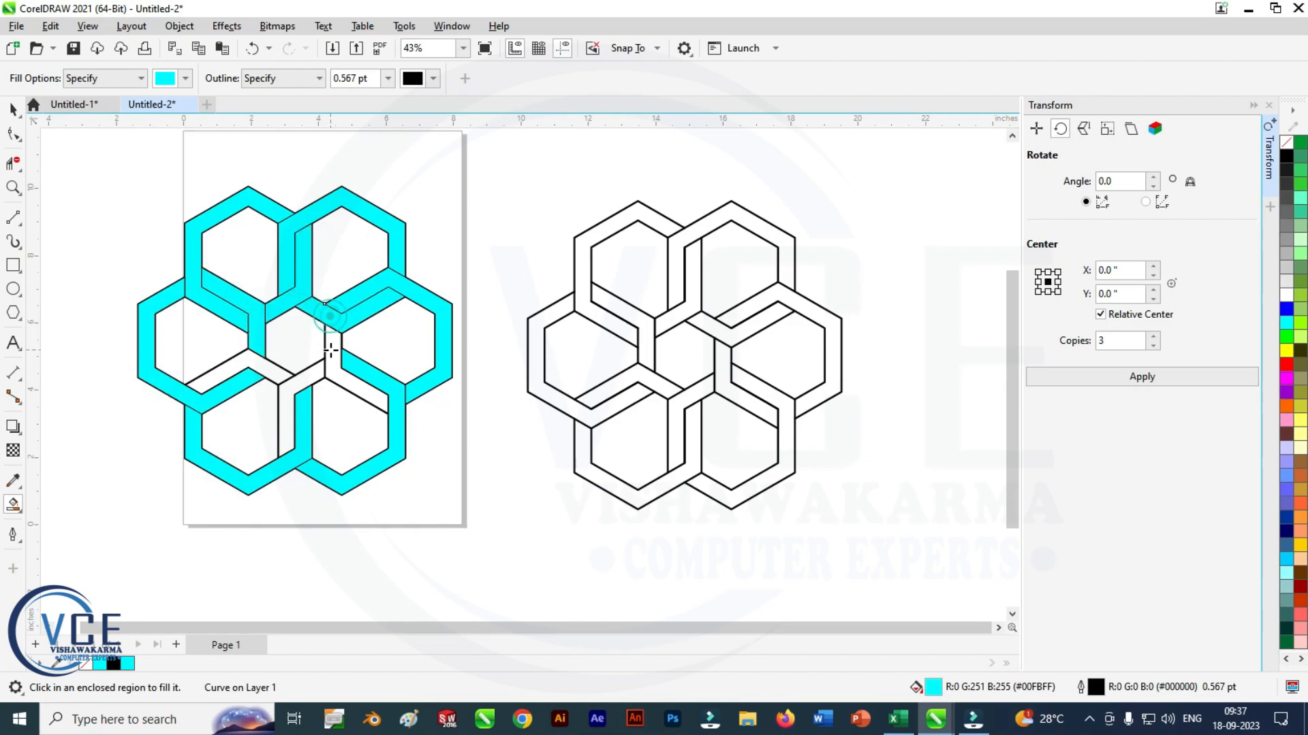
pyautogui.click(330, 352)
pyautogui.click(308, 376)
pyautogui.click(252, 376)
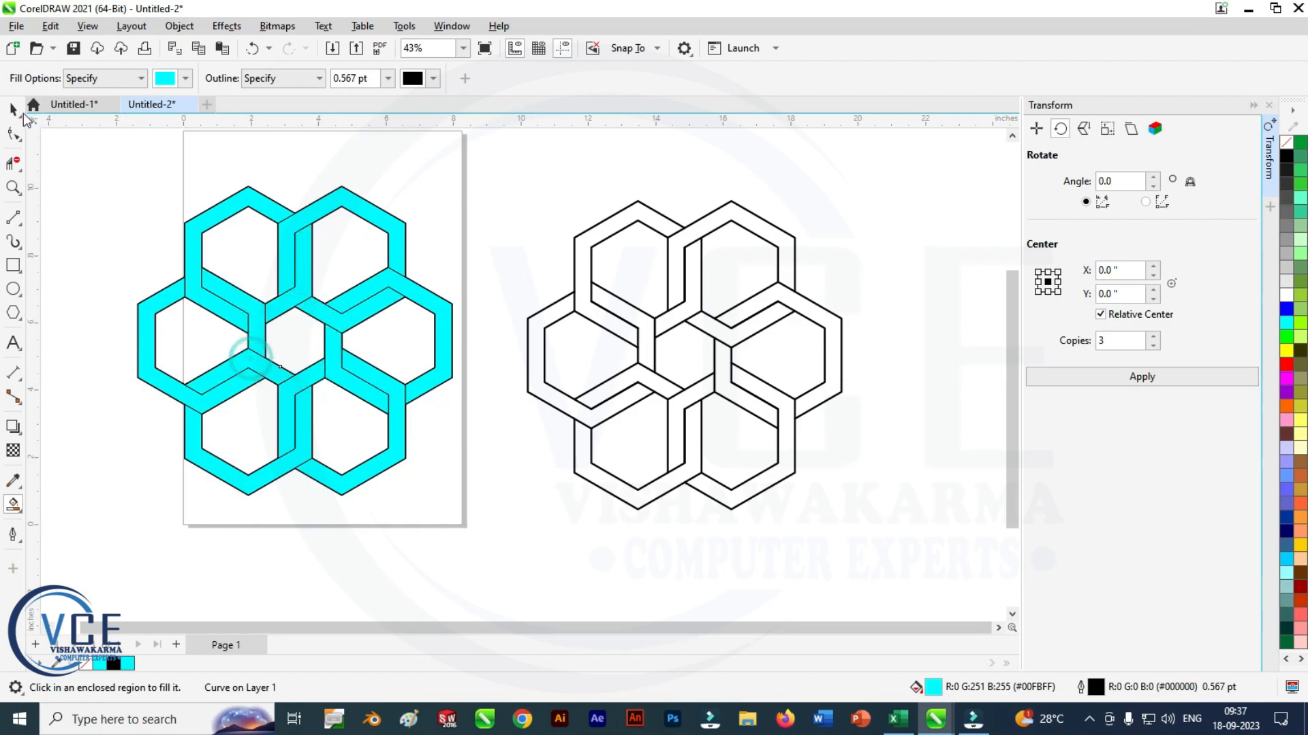
# - Select the whole cyan-filled ring set and group its objects
pyautogui.press('space')
pyautogui.moveTo(105, 146); pyautogui.dragTo(482, 549)
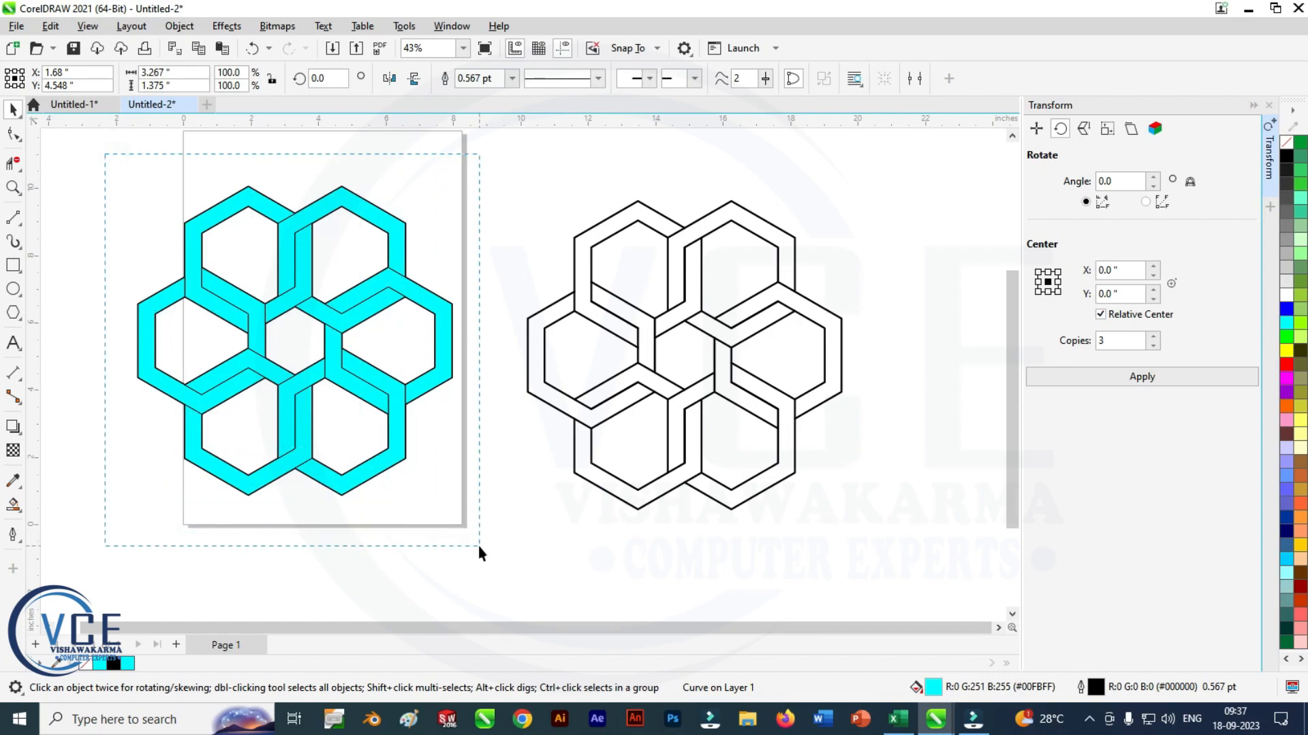
pyautogui.rightClick(297, 267)
pyautogui.click(335, 309)
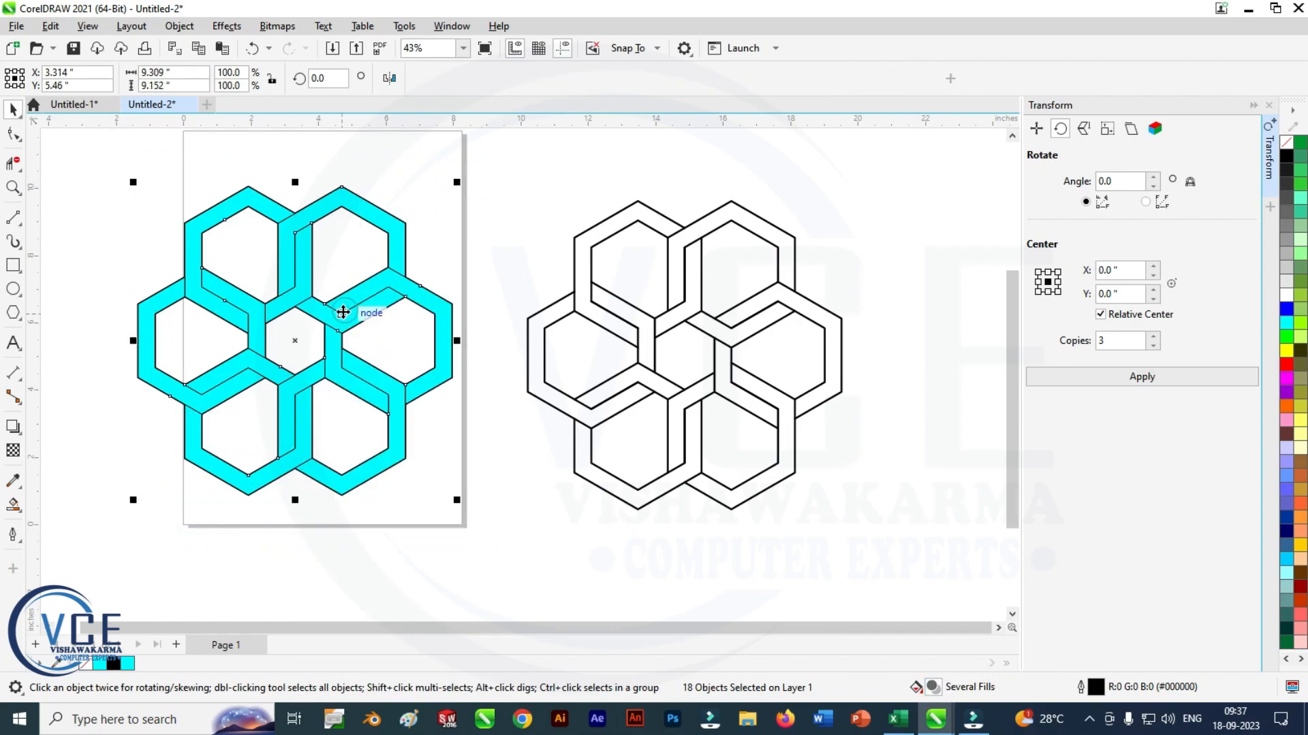
# - Apply a banded gold fountain fill preset to the grouped rings with the Interactive Fill tool
pyautogui.click(14, 508)
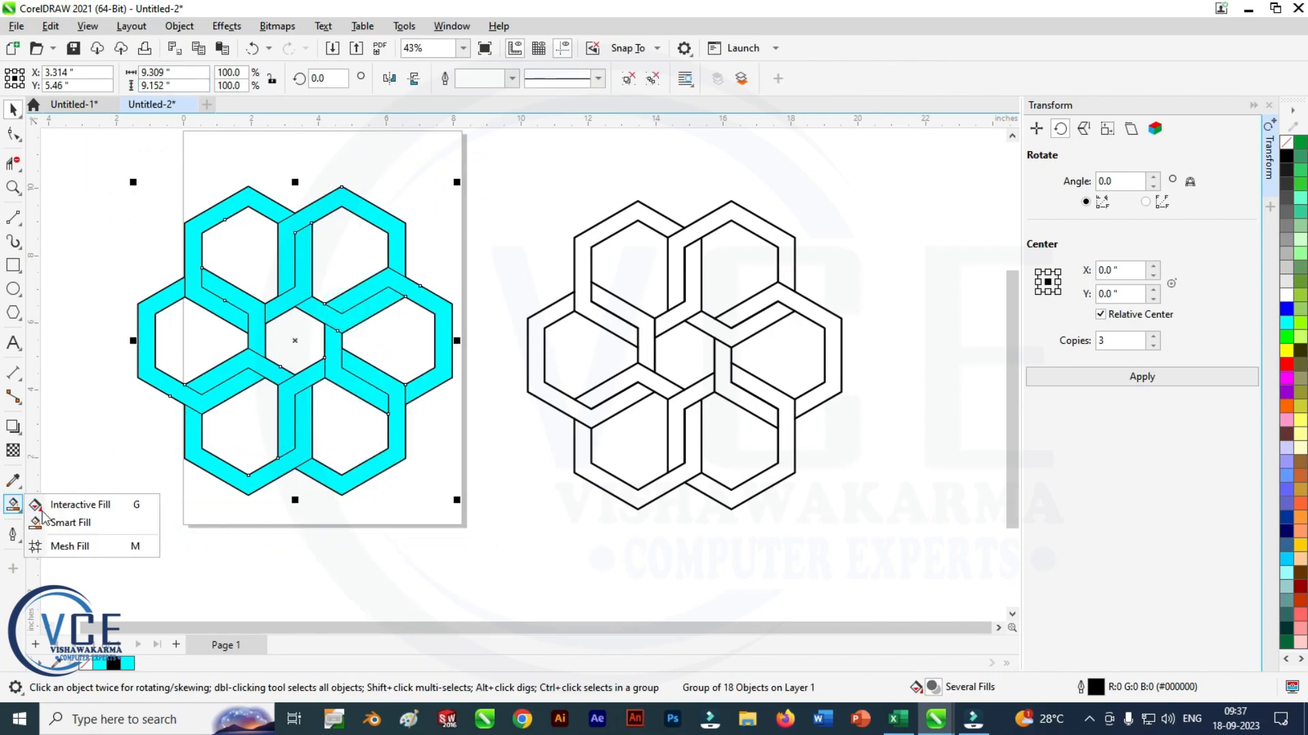
pyautogui.click(61, 504)
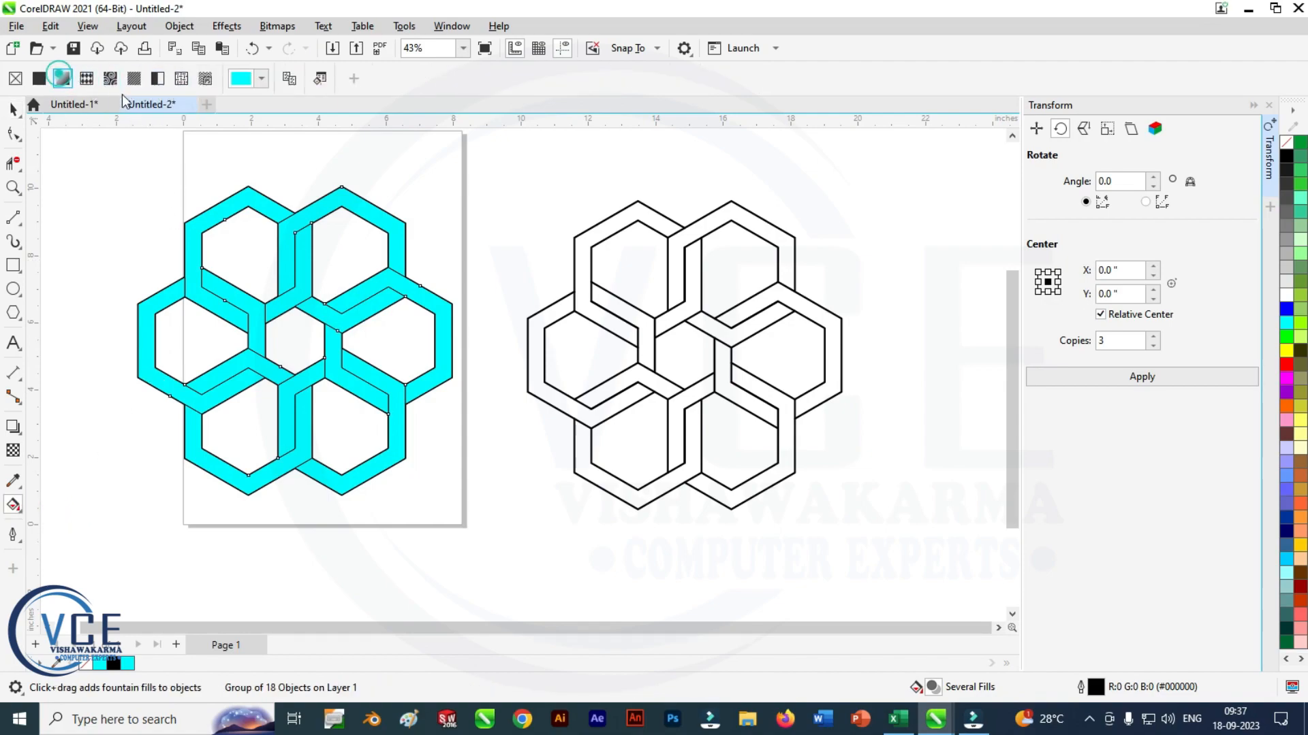
pyautogui.click(261, 79)
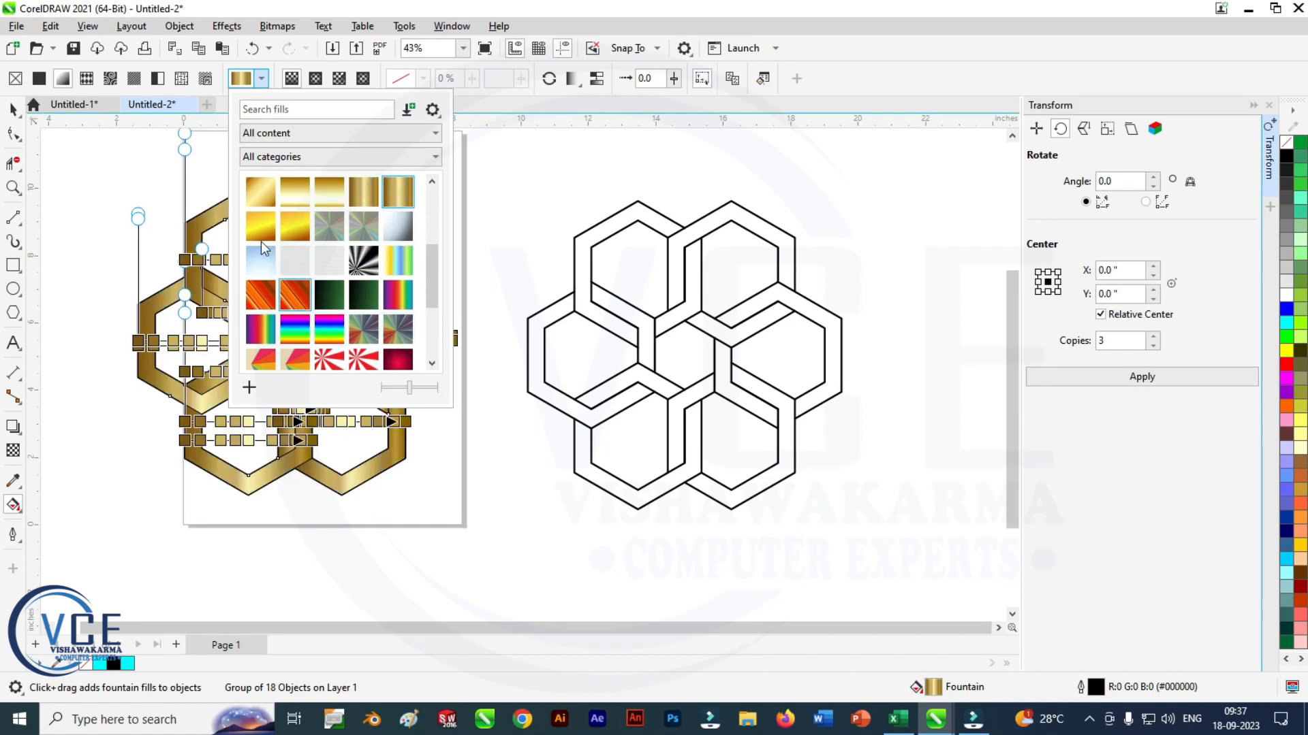
pyautogui.click(82, 180)
pyautogui.click(13, 109)
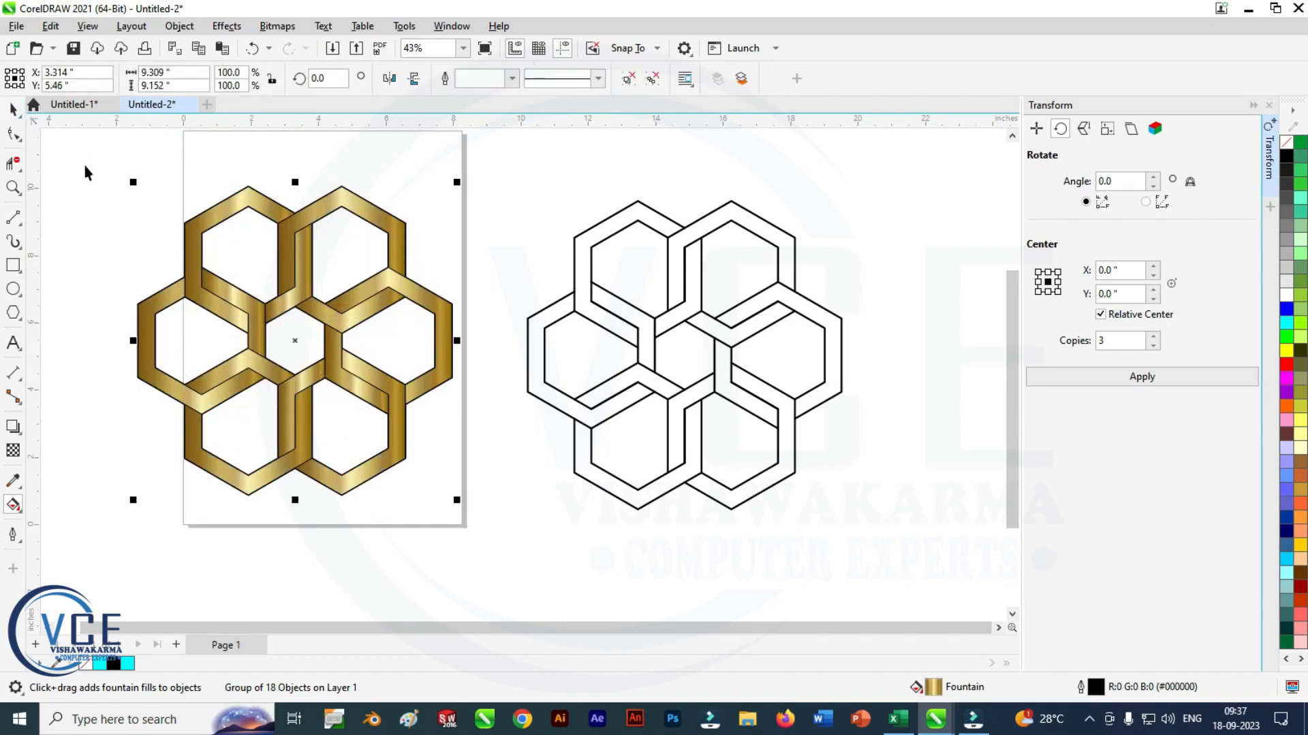
pyautogui.click(88, 169)
# - Select the six rings of the unfilled copy and set their outline width to 6 pt
pyautogui.scroll(-1, 100, 207)
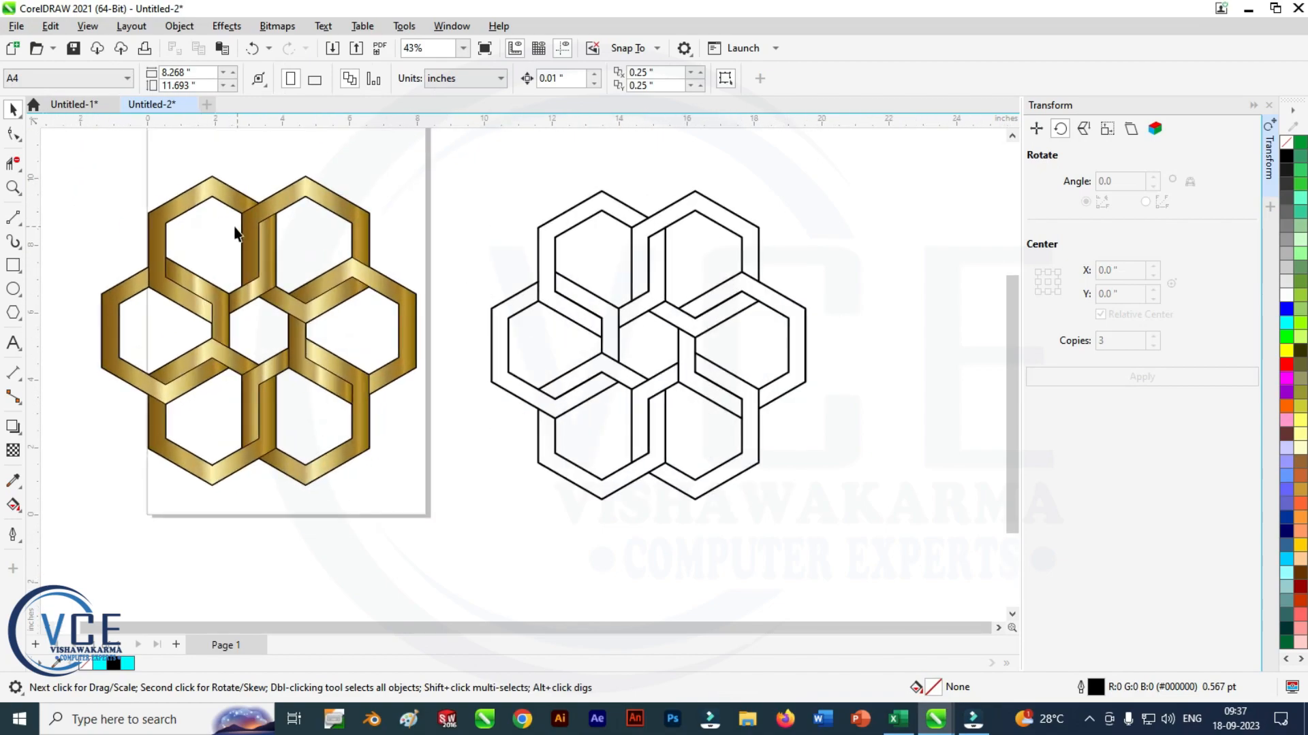
pyautogui.scroll(-2, 233, 234)
pyautogui.scroll(2, 555, 252)
pyautogui.scroll(2, 502, 234)
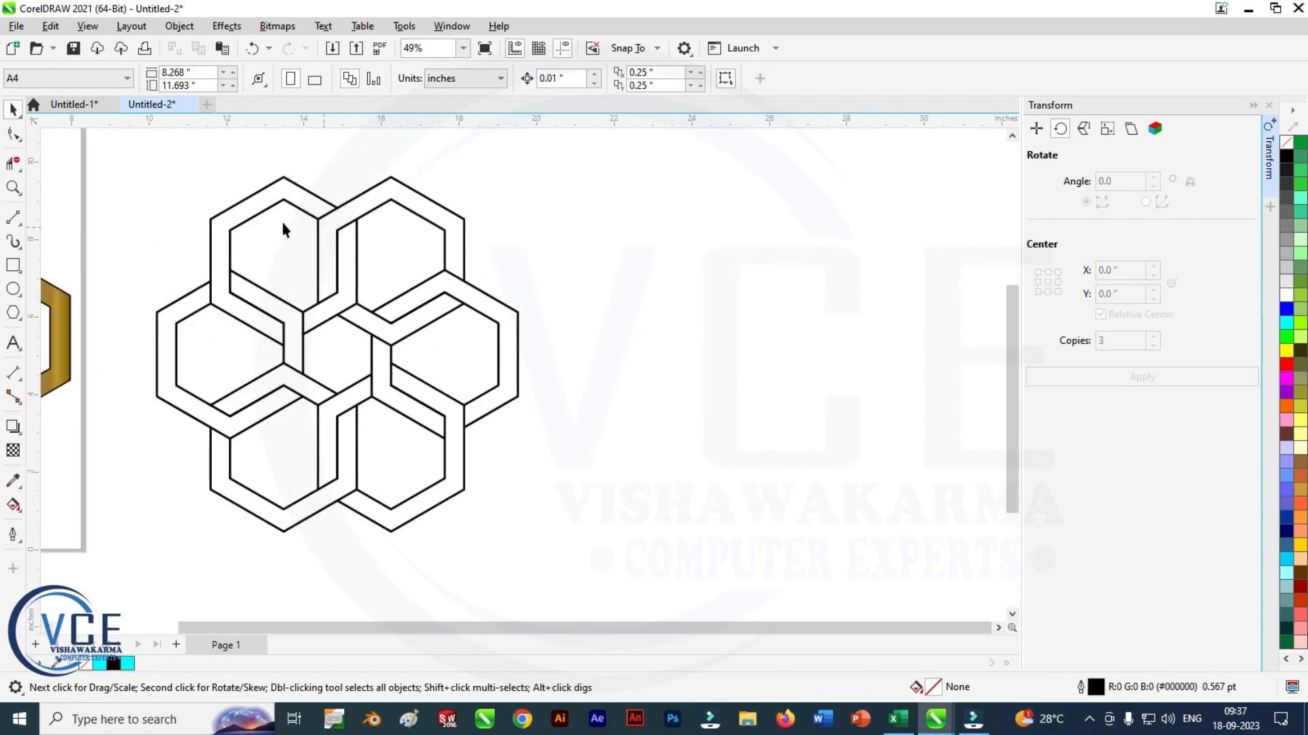
pyautogui.moveTo(121, 158); pyautogui.dragTo(545, 551)
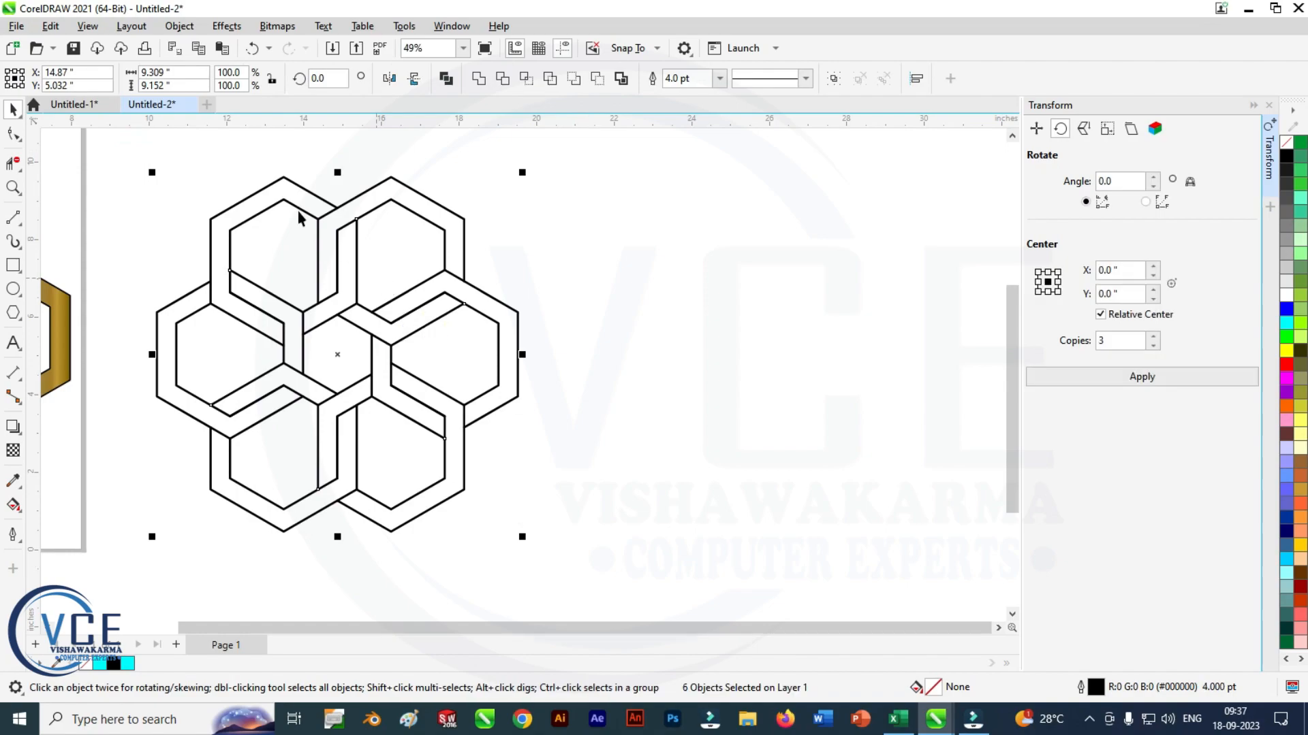
pyautogui.rightClick(331, 213)
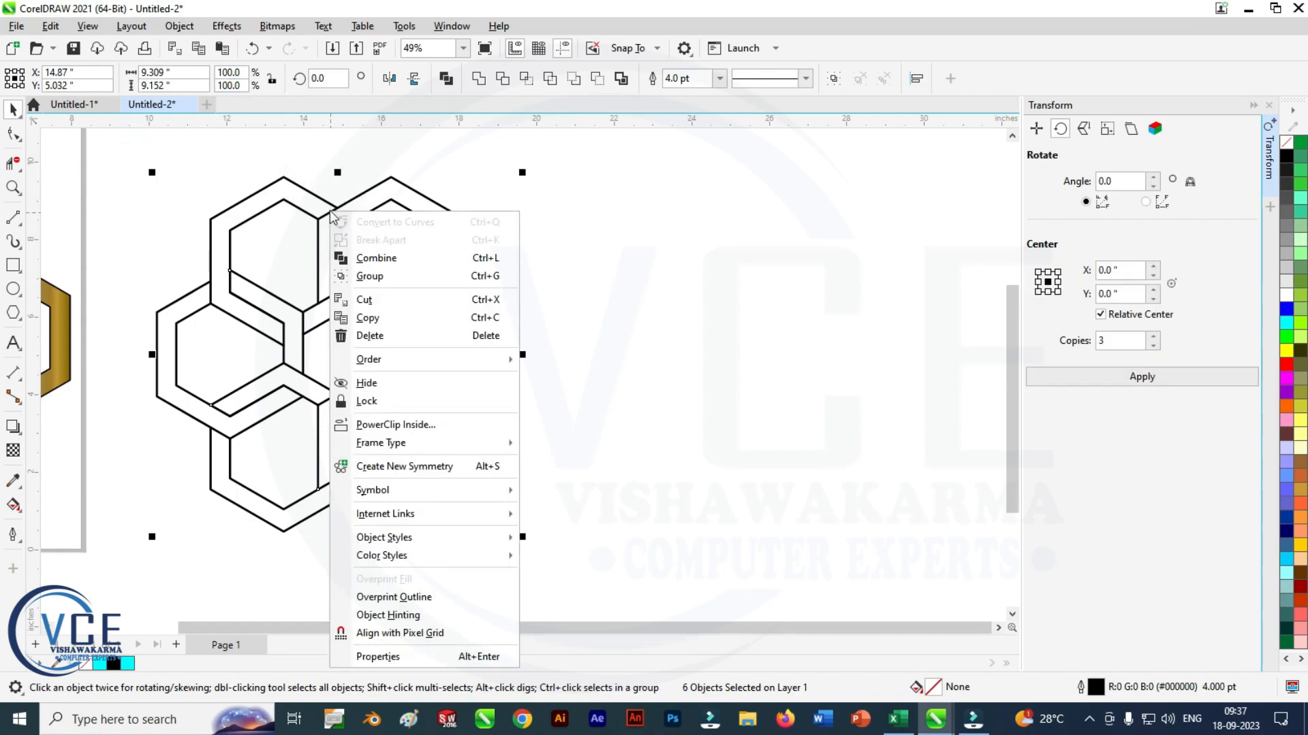
pyautogui.click(719, 79)
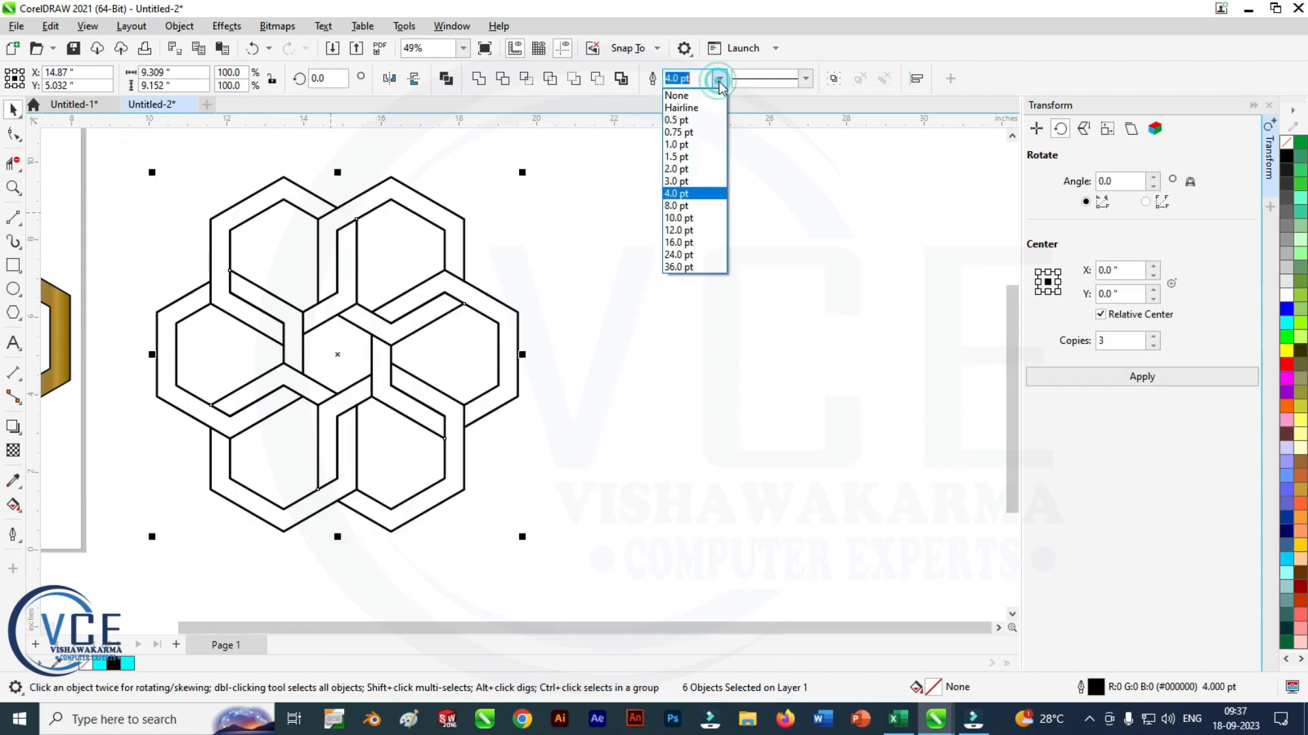
pyautogui.click(678, 203)
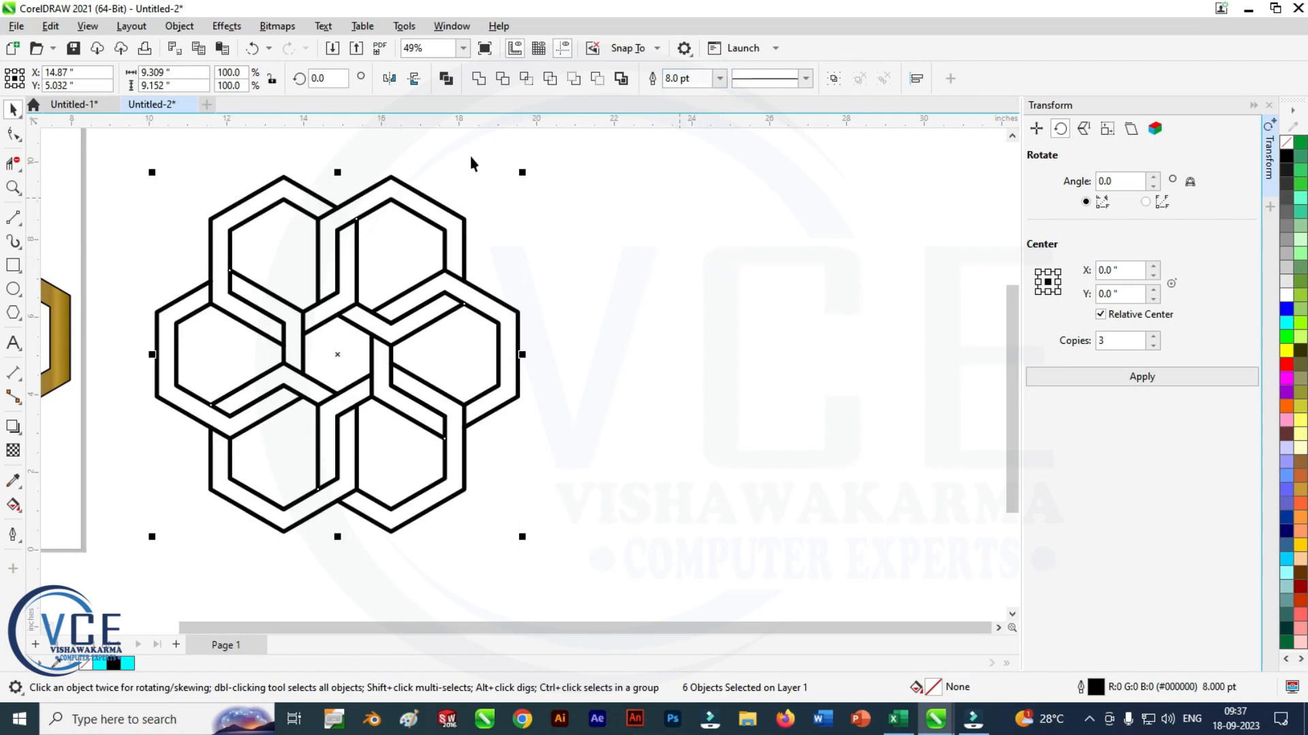
pyautogui.click(684, 78)
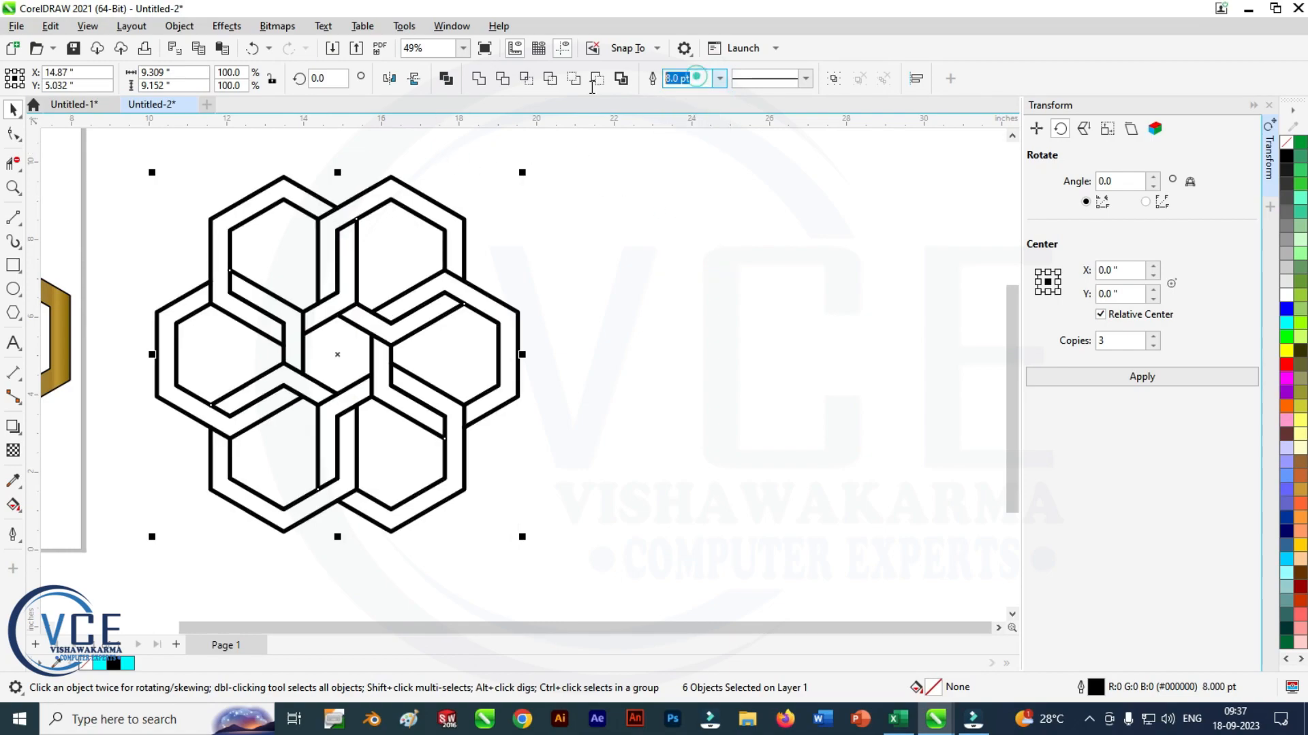
pyautogui.write('6')
pyautogui.press('Return')
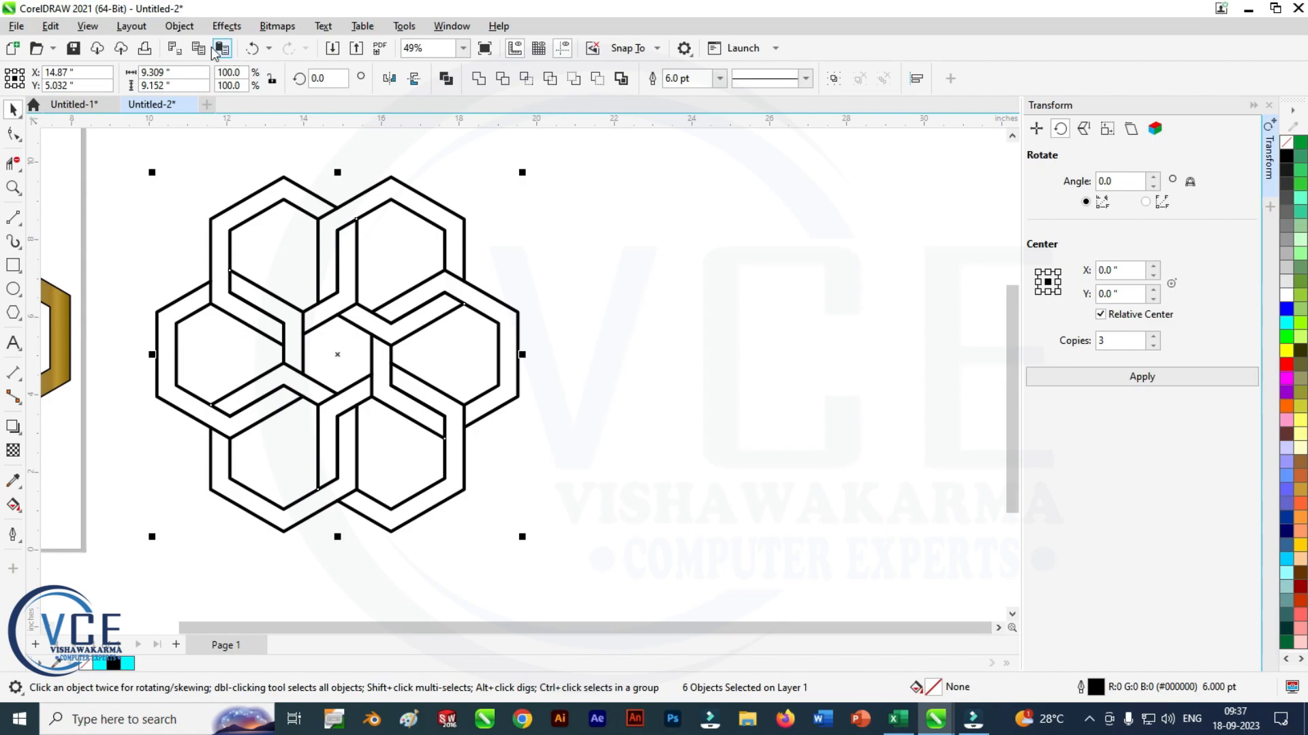
# - Convert the copy's outlines to objects and apply the black-and-white conical fountain fill preset to them
pyautogui.click(187, 29)
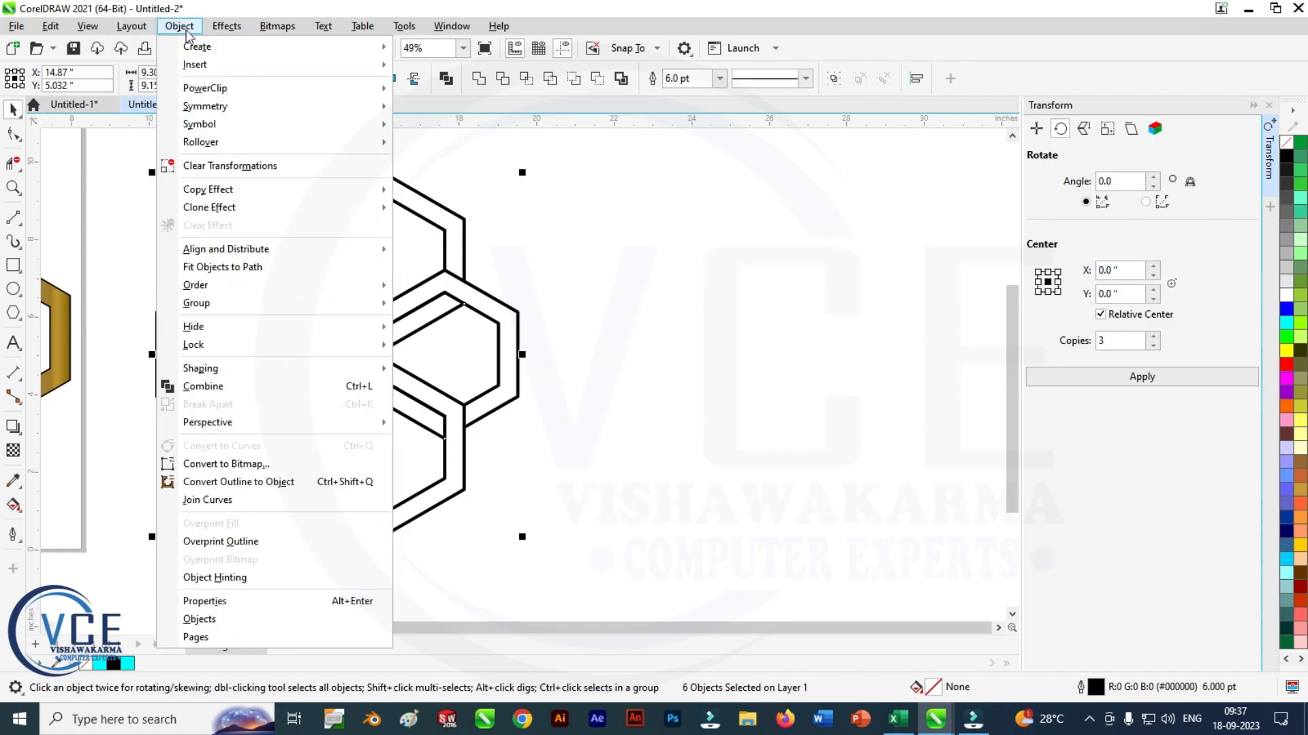
pyautogui.click(264, 482)
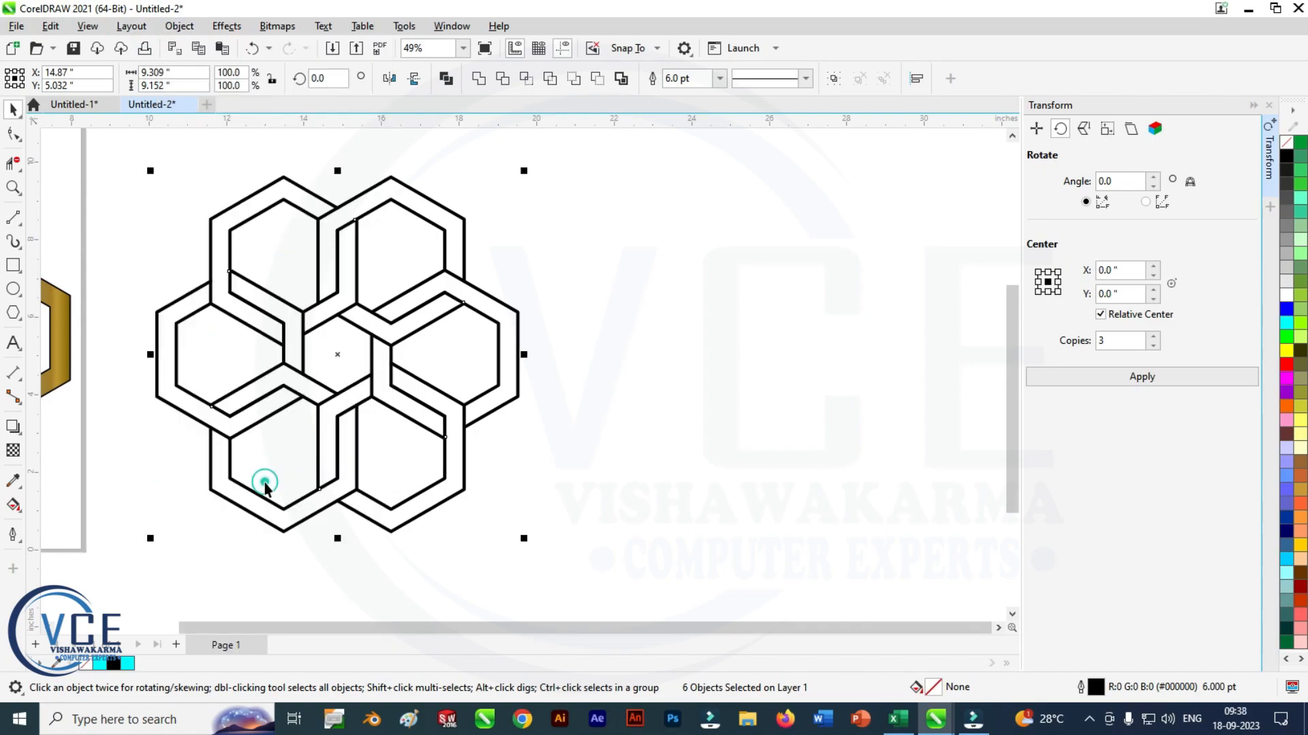
pyautogui.click(12, 507)
pyautogui.click(55, 502)
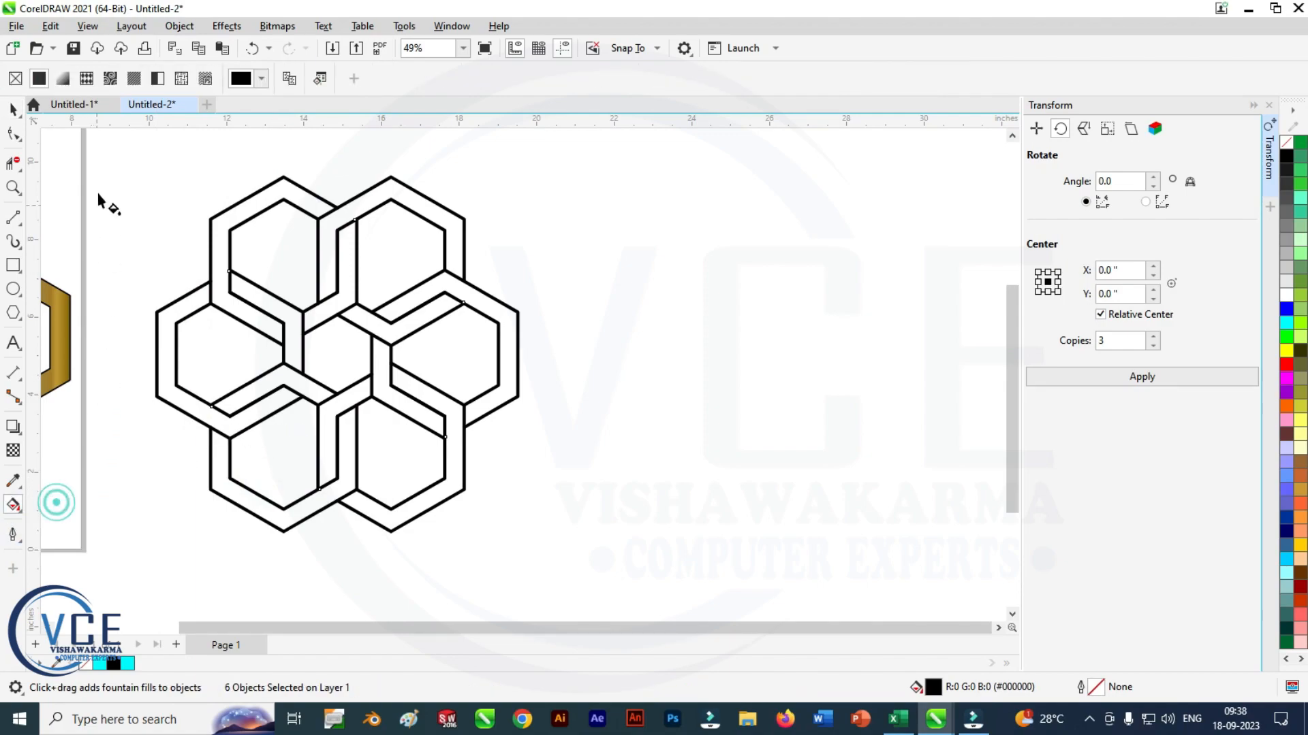
pyautogui.click(62, 78)
pyautogui.click(261, 78)
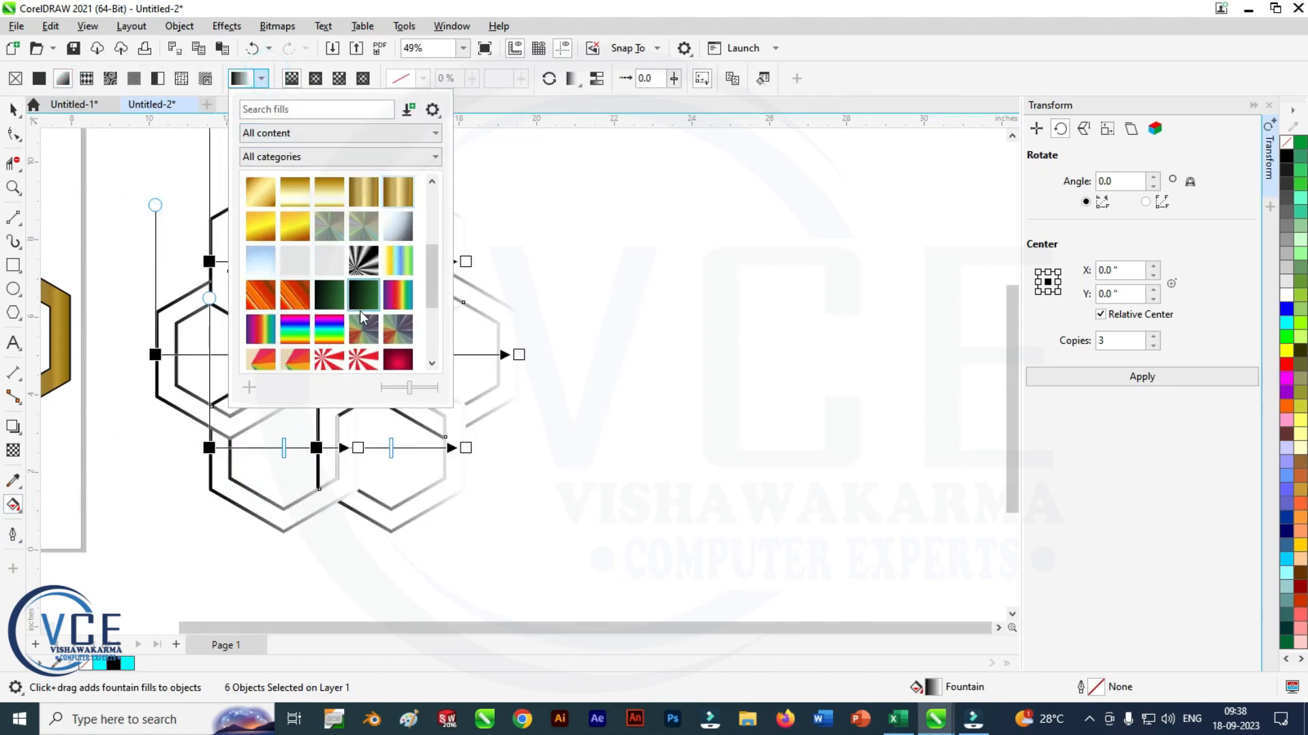
pyautogui.click(363, 261)
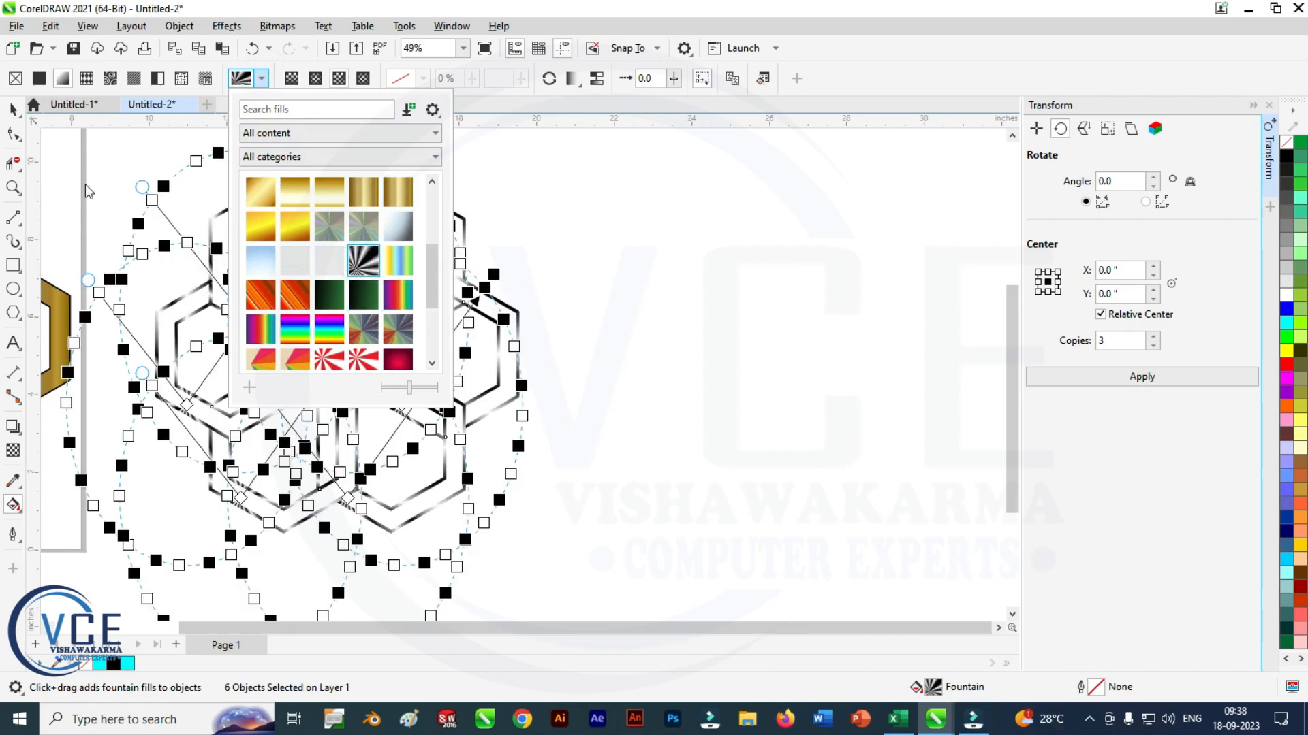
pyautogui.click(14, 108)
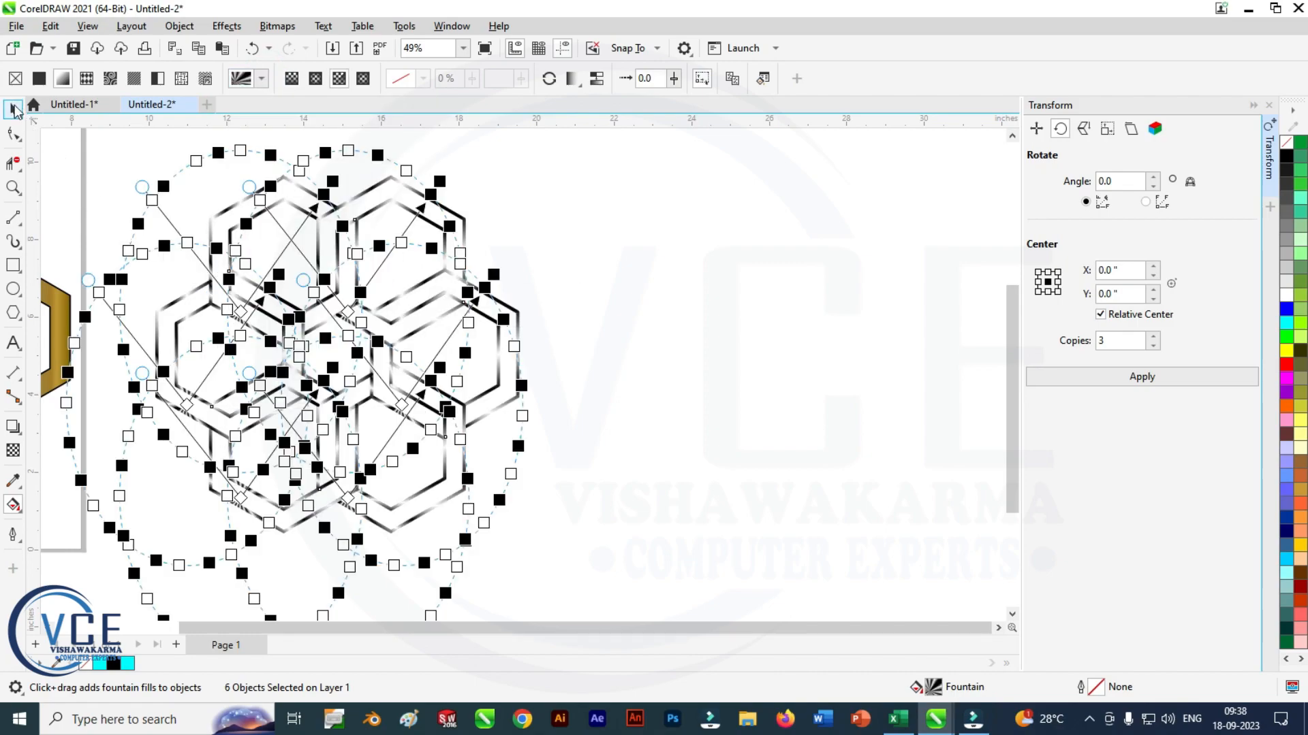
pyautogui.click(553, 203)
# - Select the six black-and-white gradient outline objects and group them
pyautogui.scroll(-1, 543, 296)
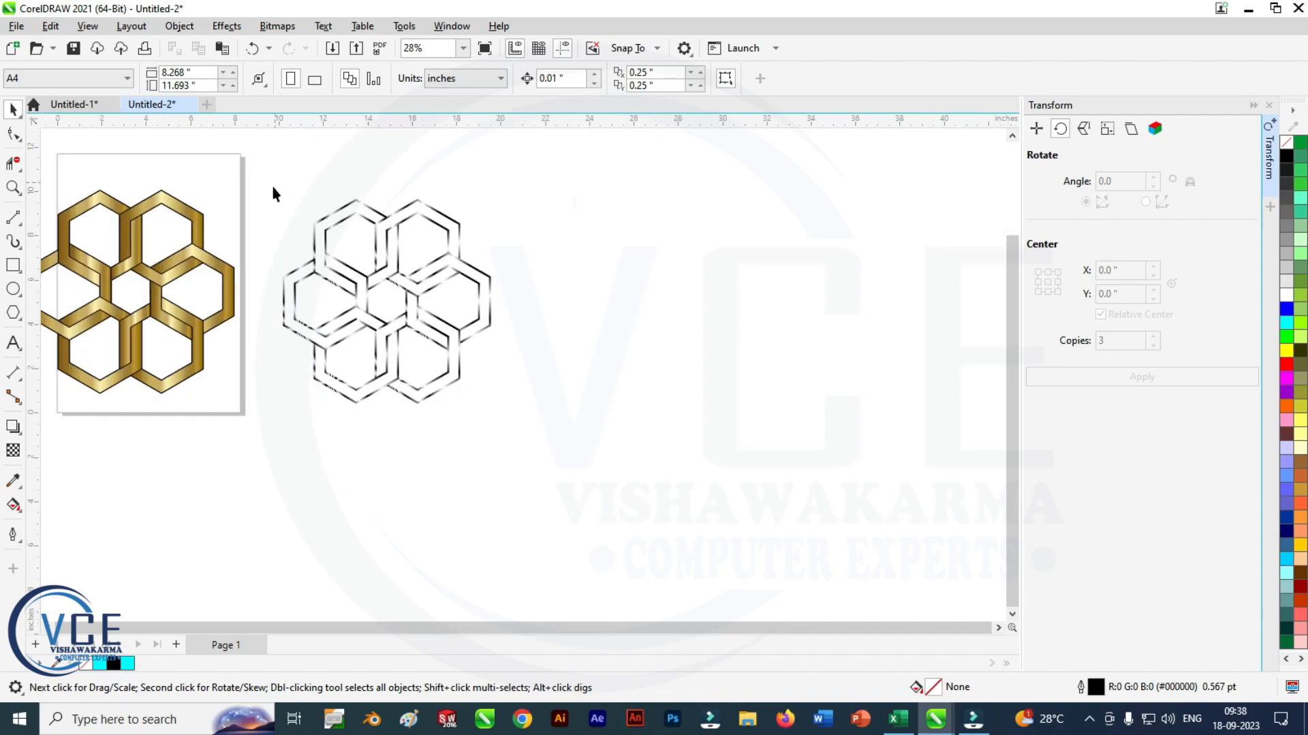
pyautogui.moveTo(272, 179); pyautogui.dragTo(517, 451)
pyautogui.rightClick(401, 220)
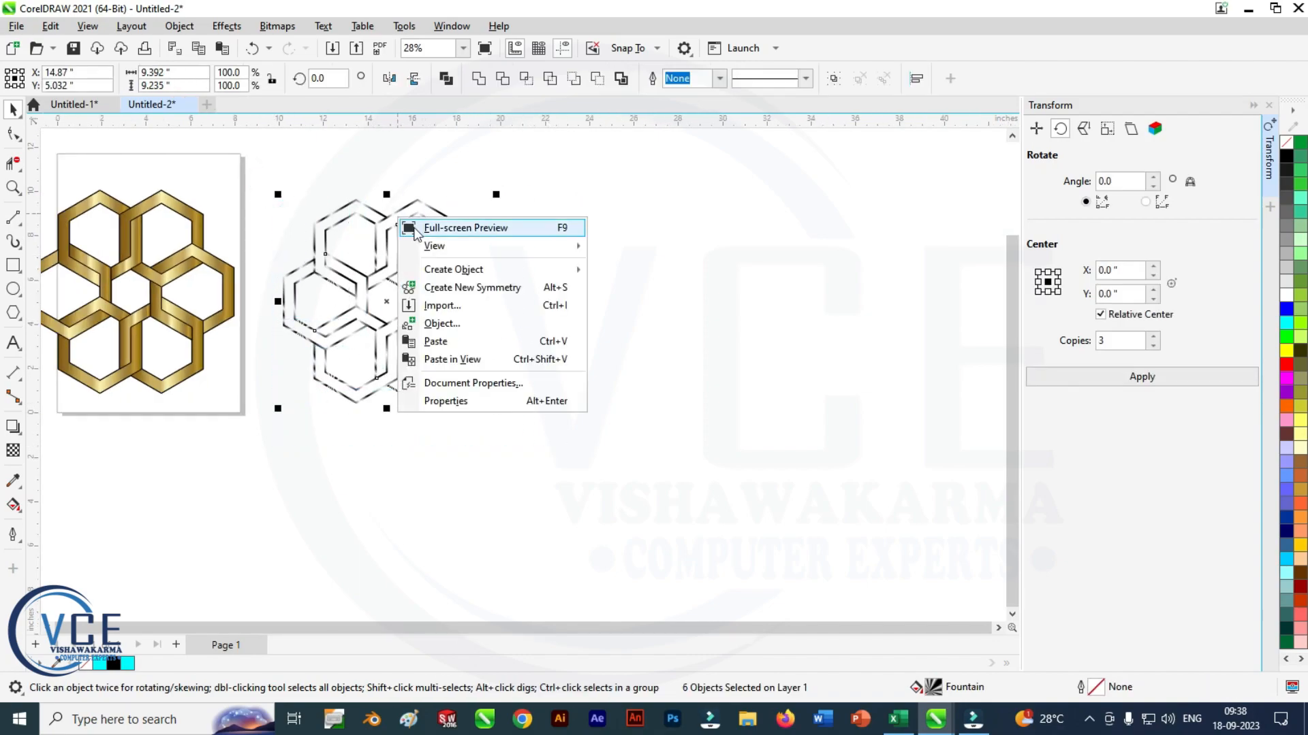
pyautogui.rightClick(378, 225)
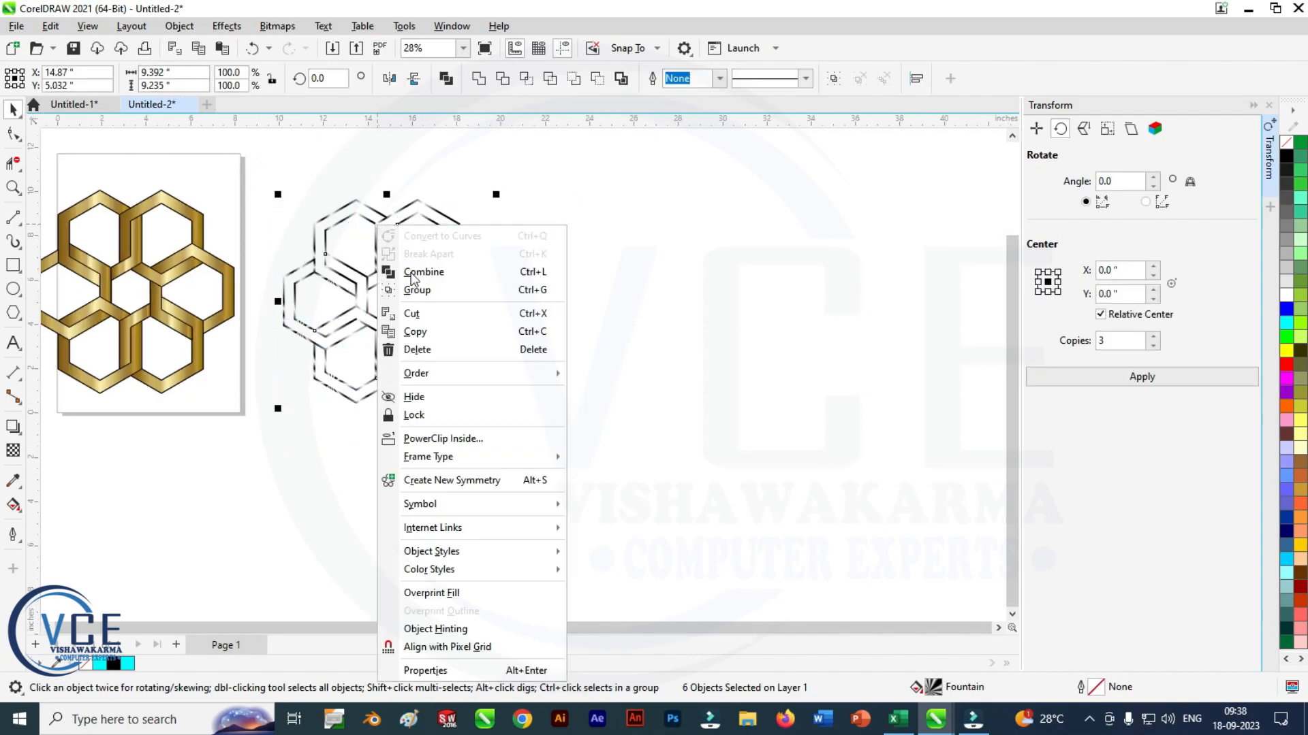
pyautogui.click(416, 289)
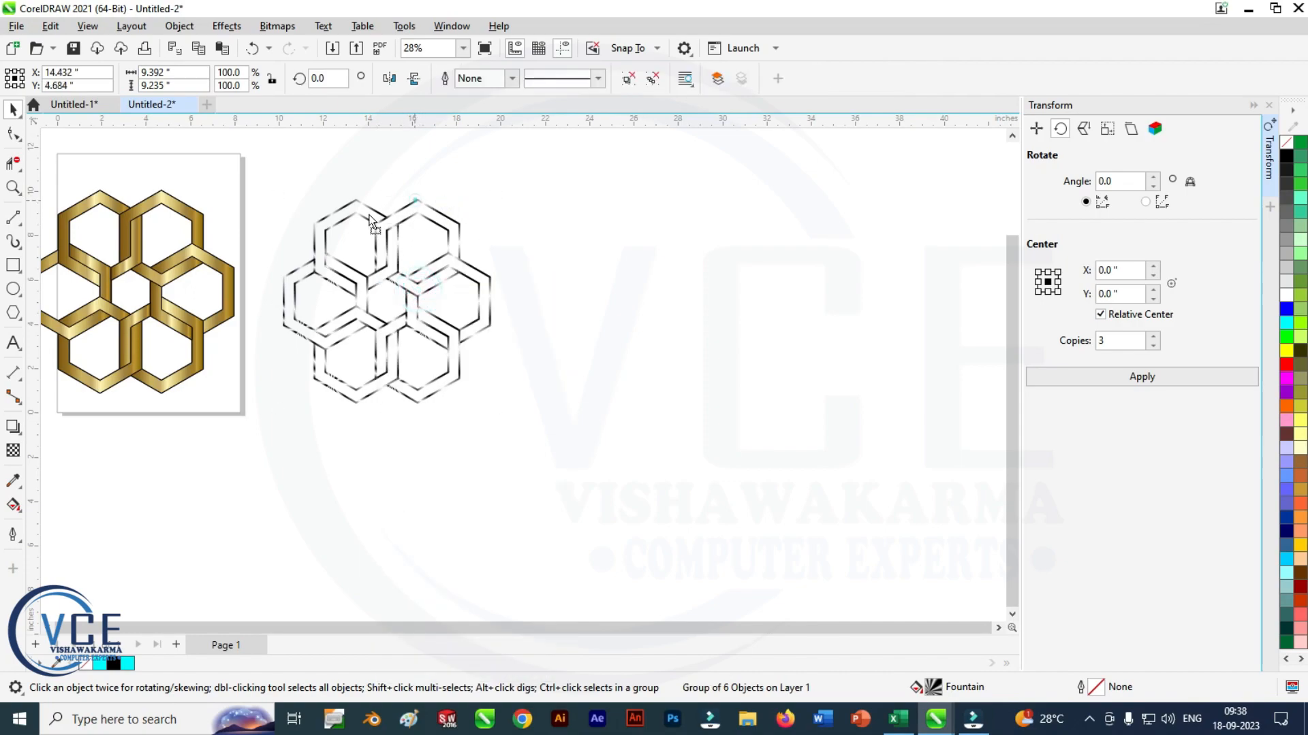
# - Move the black-and-white outline group onto the gold ring group so the two designs overlap
pyautogui.moveTo(371, 221); pyautogui.dragTo(118, 213)
pyautogui.scroll(-1, 353, 209)
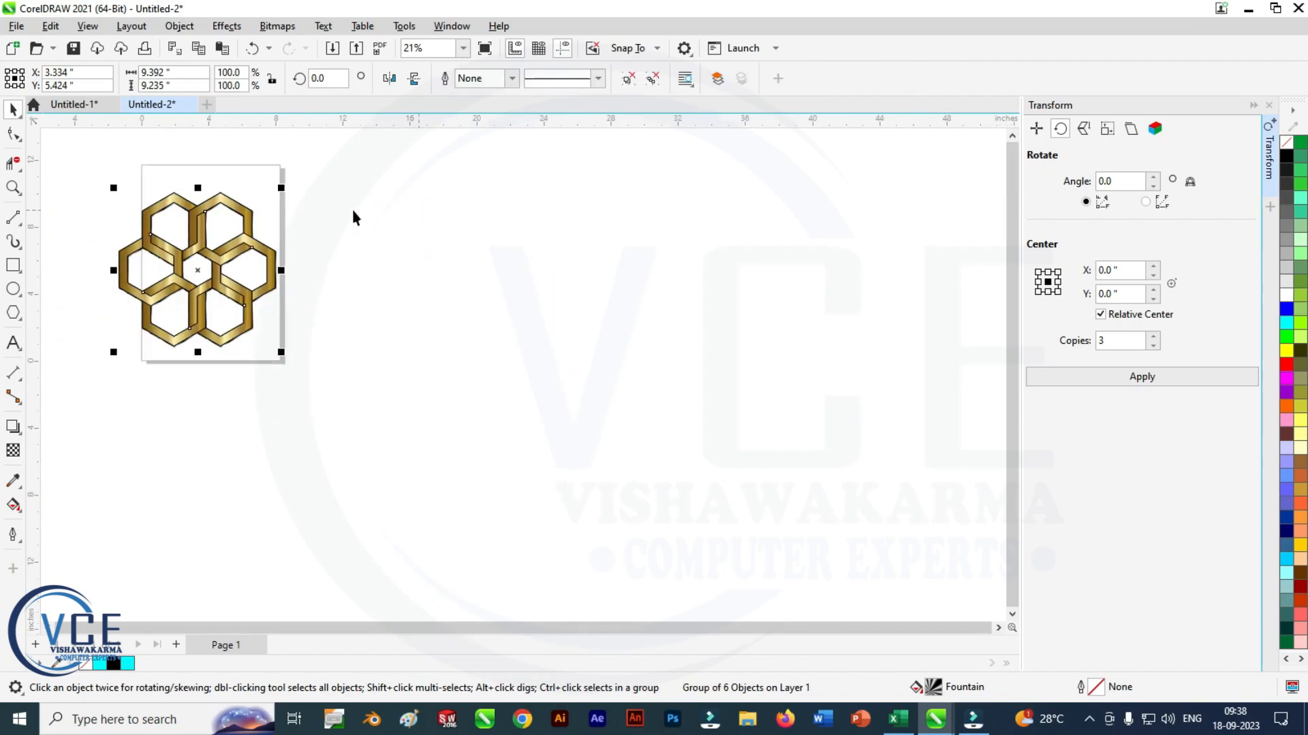
pyautogui.scroll(3, 162, 210)
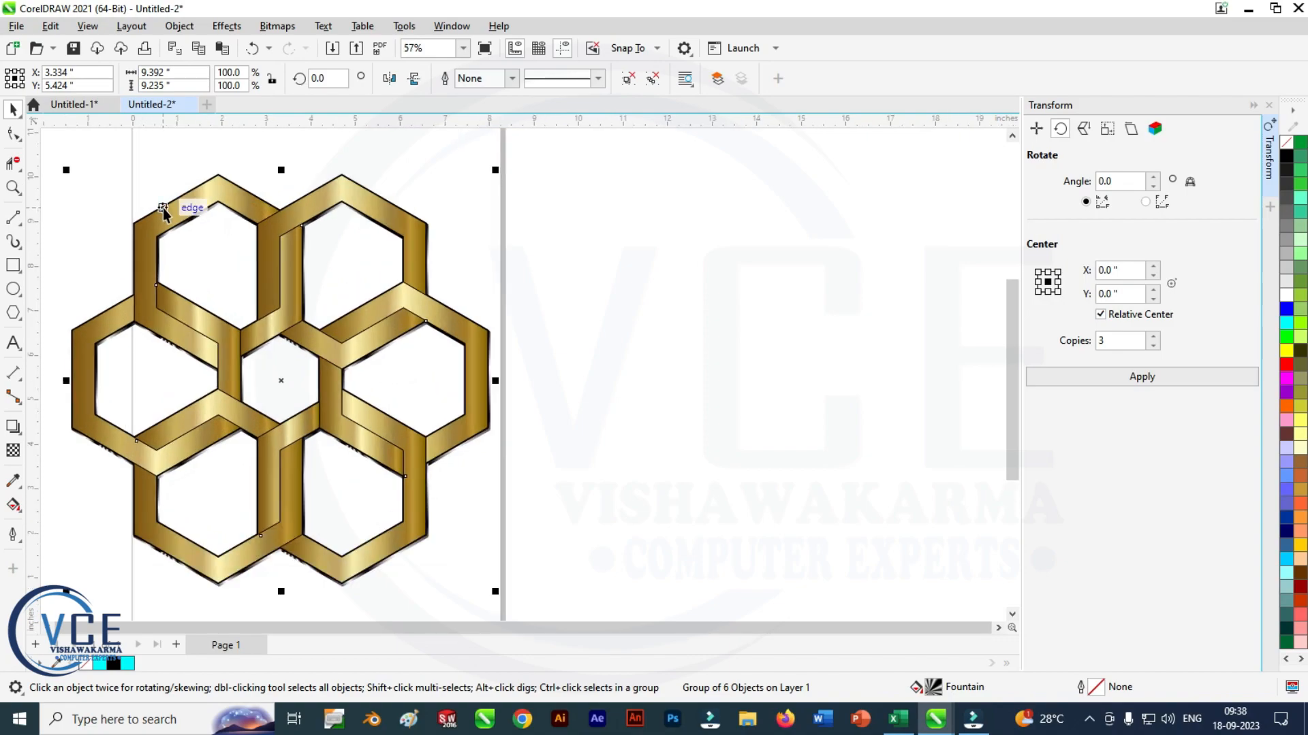
pyautogui.rightClick(284, 344)
pyautogui.click(381, 233)
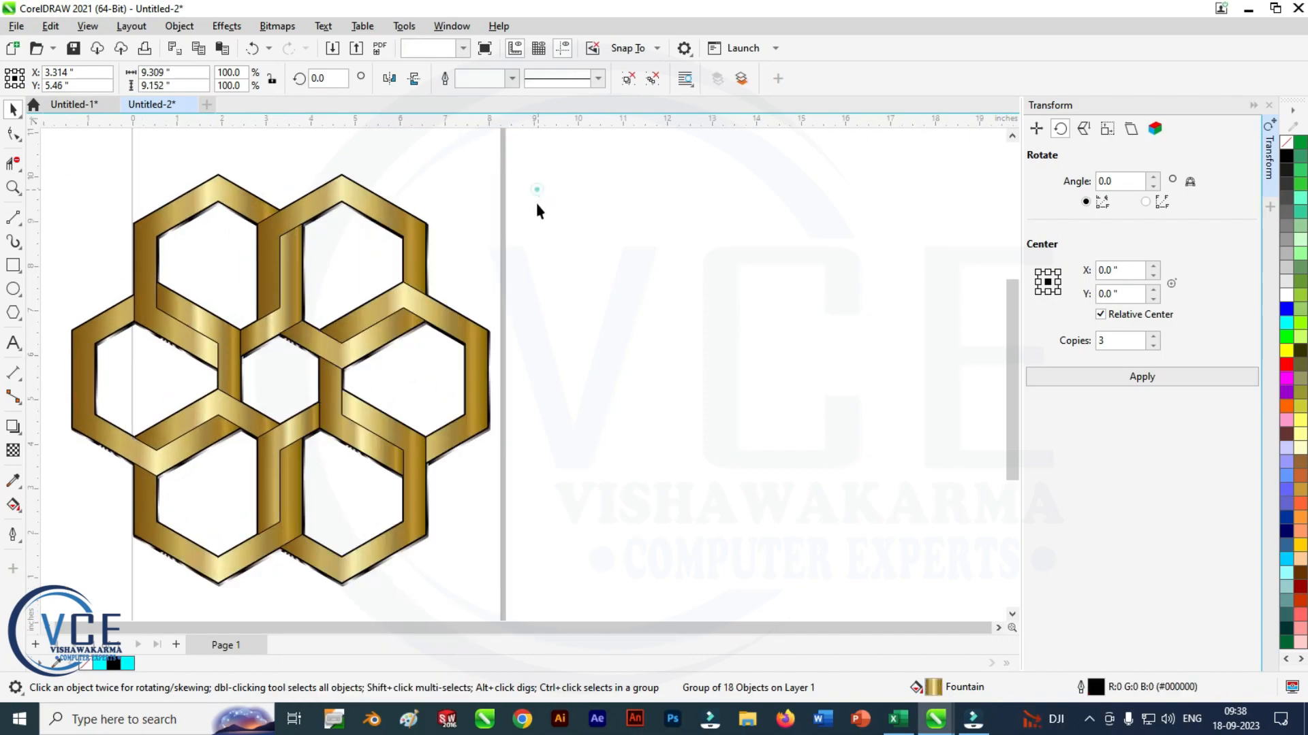